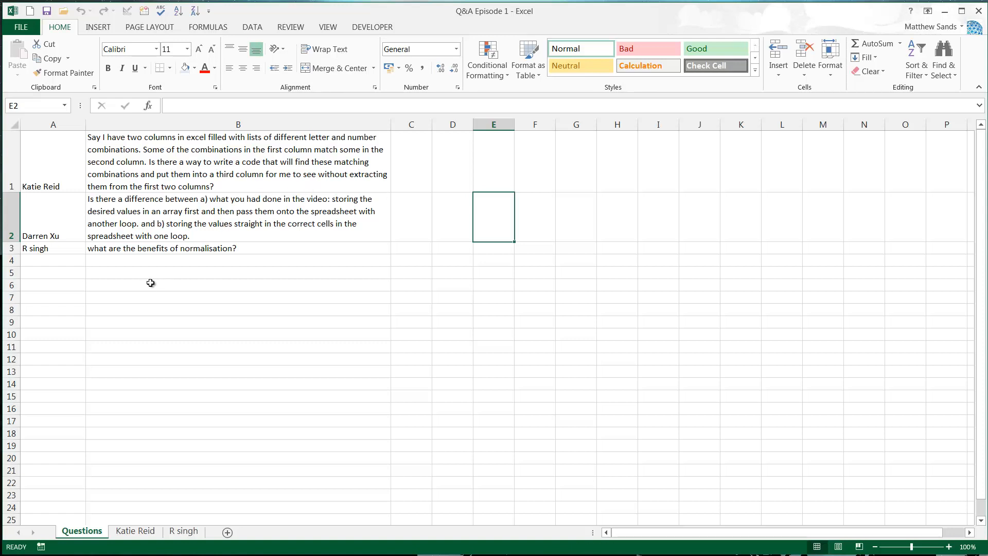
# Step: Read the first question on the Questions sheet about finding matching combinations in two columns
pyautogui.click(67, 173)
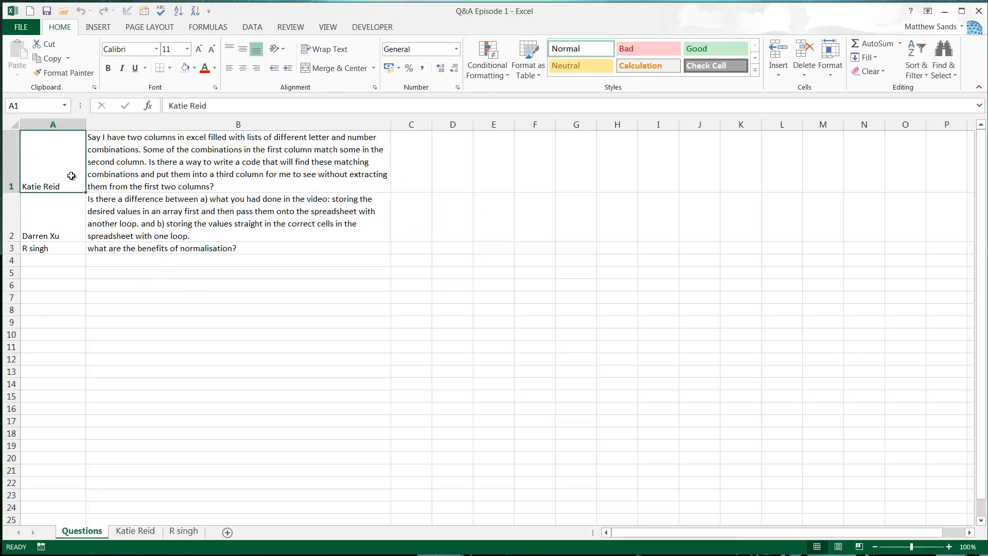
pyautogui.click(260, 161)
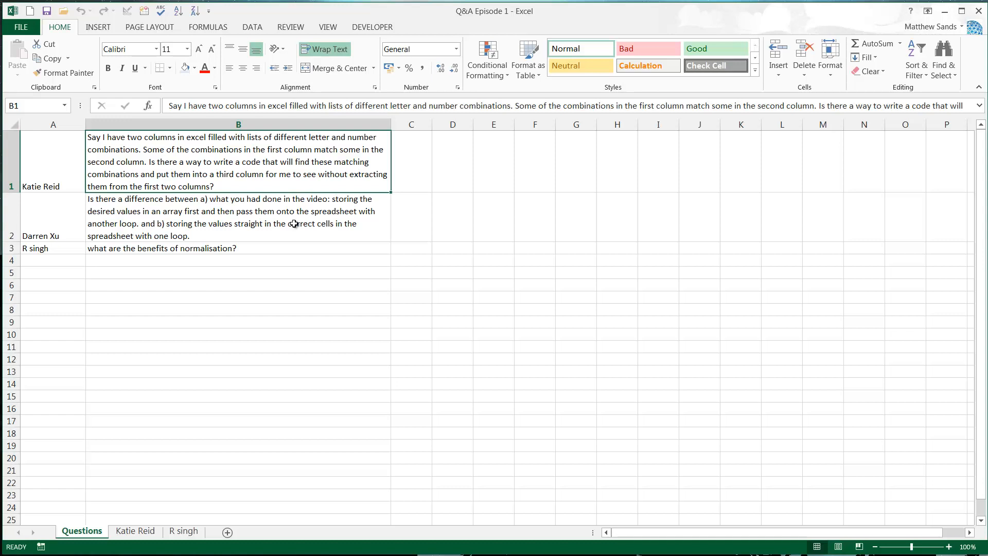
pyautogui.click(453, 171)
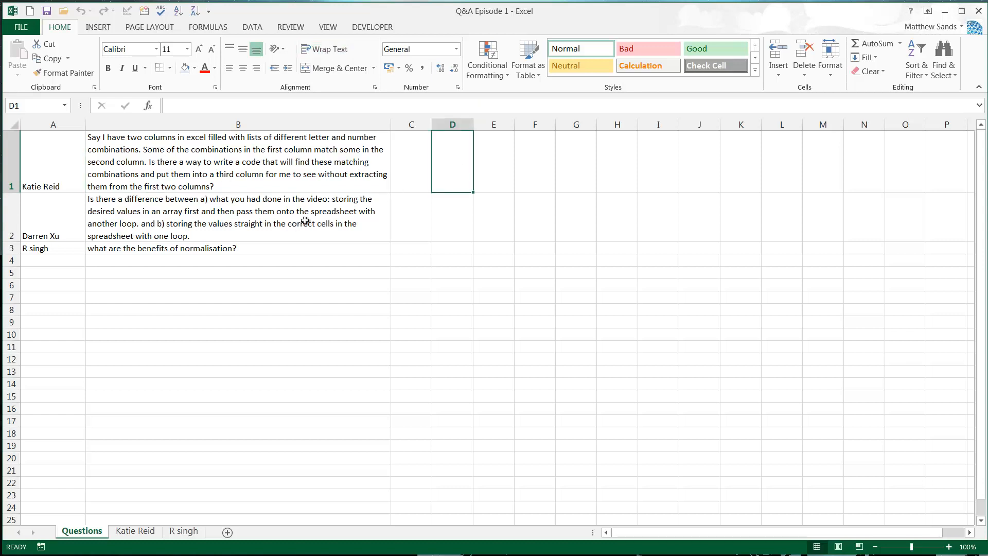
pyautogui.click(250, 274)
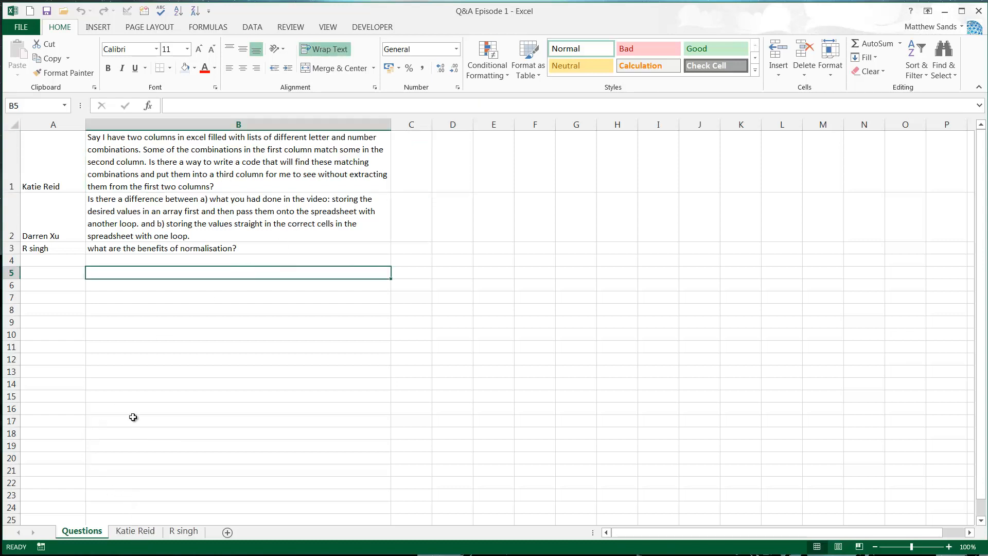
pyautogui.click(158, 155)
pyautogui.click(165, 268)
# Step: Open the first questioner's example sheet and review its Name, Requested Pies and Pie Fillings lists
pyautogui.click(143, 534)
pyautogui.click(154, 245)
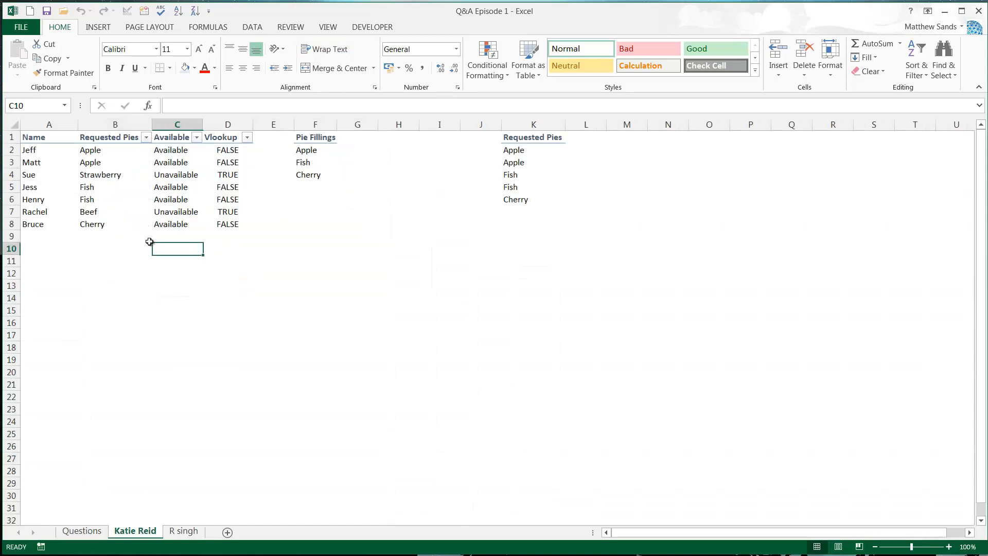
pyautogui.click(92, 248)
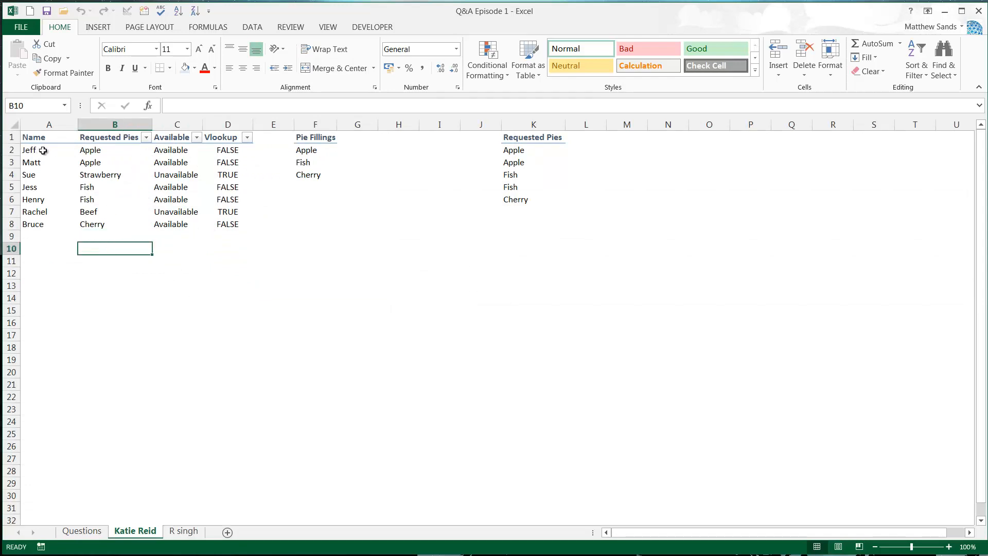
pyautogui.moveTo(43, 151); pyautogui.dragTo(104, 149)
pyautogui.click(57, 224)
pyautogui.press('Right')
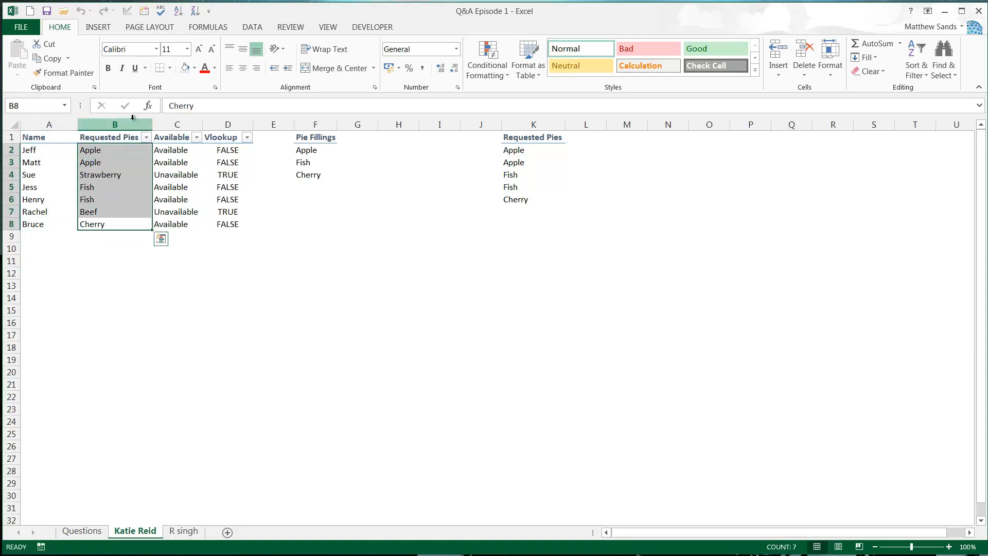
pyautogui.moveTo(307, 149); pyautogui.dragTo(325, 171)
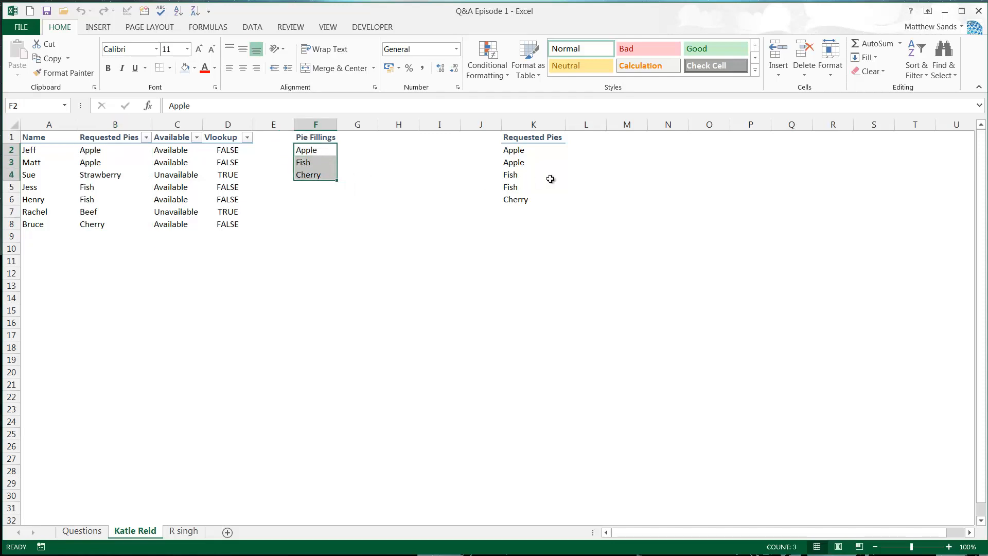
# Step: Clear the sample entries below the separate Requested Pies header in column K
pyautogui.click(528, 139)
pyautogui.moveTo(525, 149); pyautogui.dragTo(468, 178)
pyautogui.press('Delete')
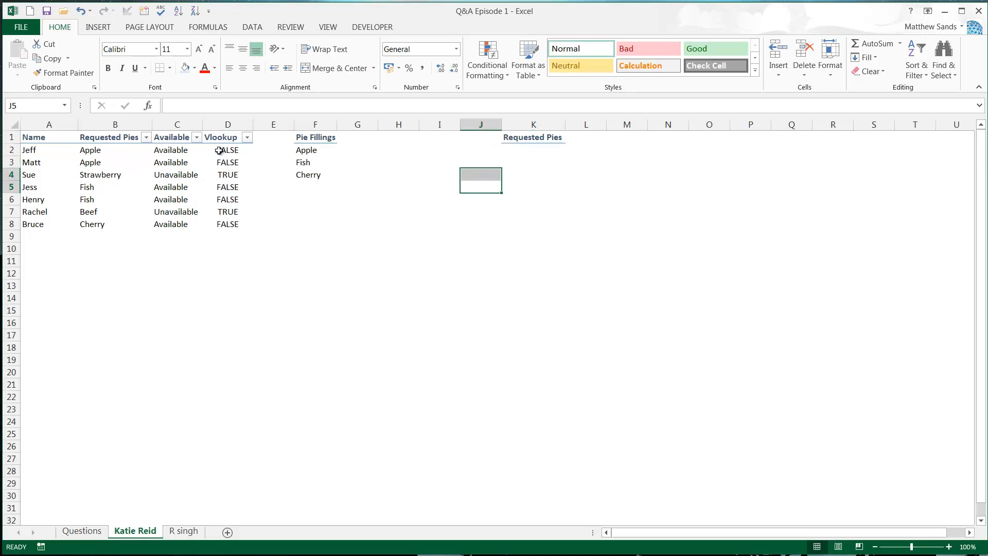
pyautogui.click(533, 150)
pyautogui.click(482, 149)
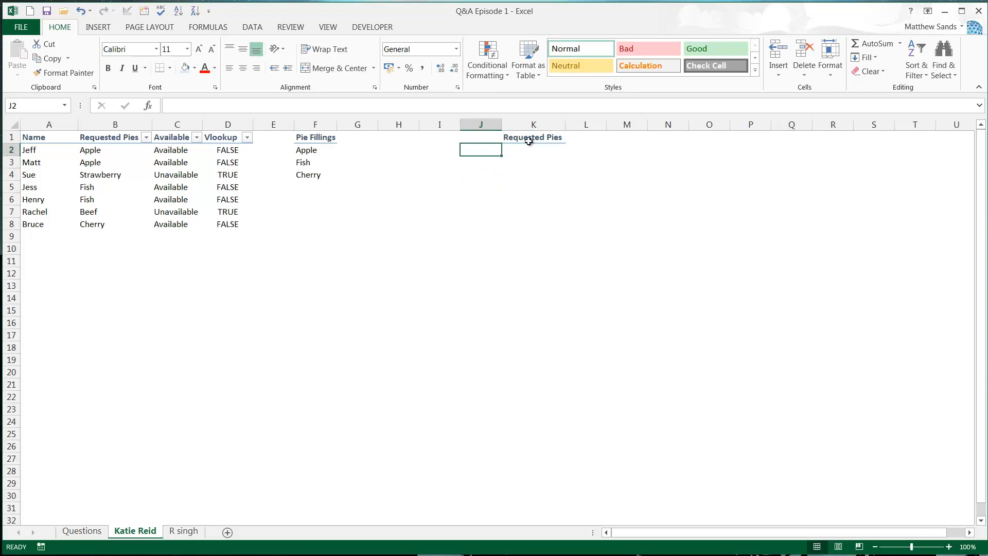
# Step: Copy the Name header from A1 into J1, beside the Requested Pies header of the output list
pyautogui.click(528, 141)
pyautogui.click(529, 150)
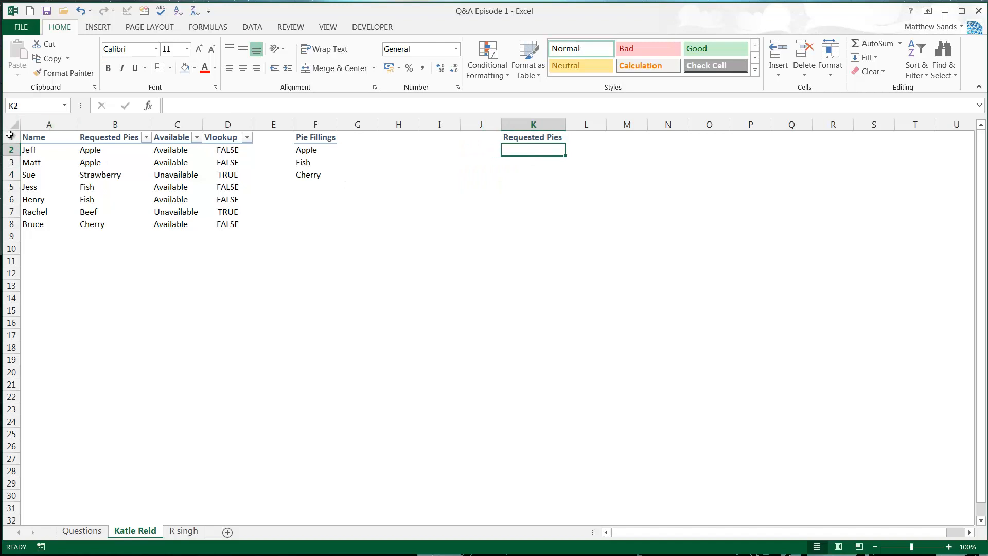
pyautogui.click(530, 140)
pyautogui.click(45, 140)
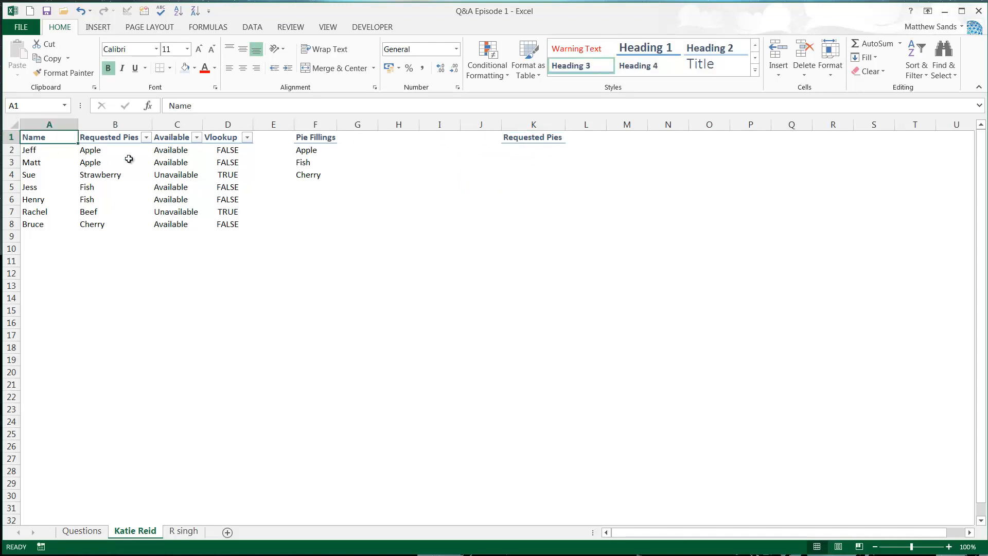
pyautogui.hotkey('ctrl', 'c')
pyautogui.click(477, 138)
pyautogui.hotkey('ctrl', 'v')
pyautogui.press('Escape')
pyautogui.click(479, 173)
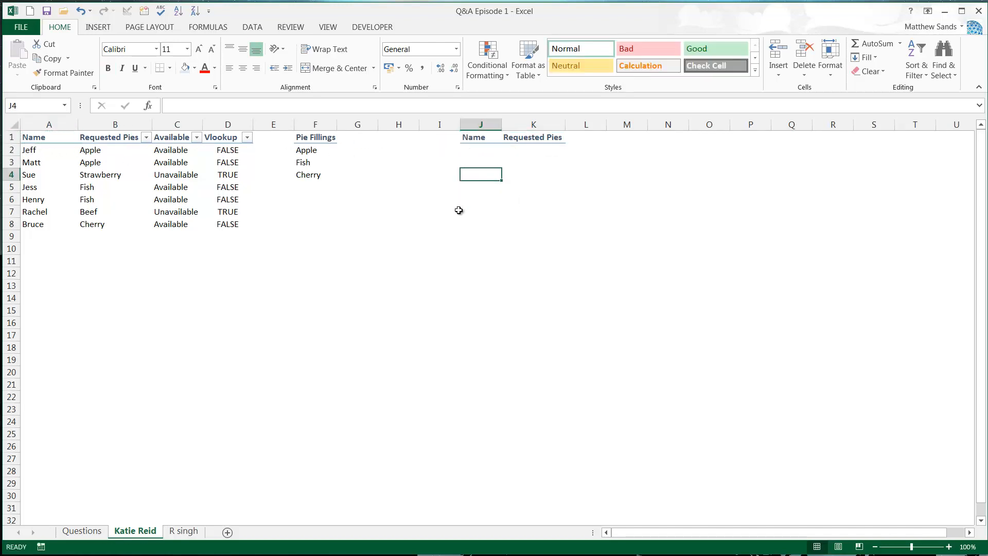
# Step: Examine the IF and COUNTIF formula in C2 and its use down the Available column
pyautogui.click(459, 210)
pyautogui.click(362, 173)
pyautogui.click(335, 182)
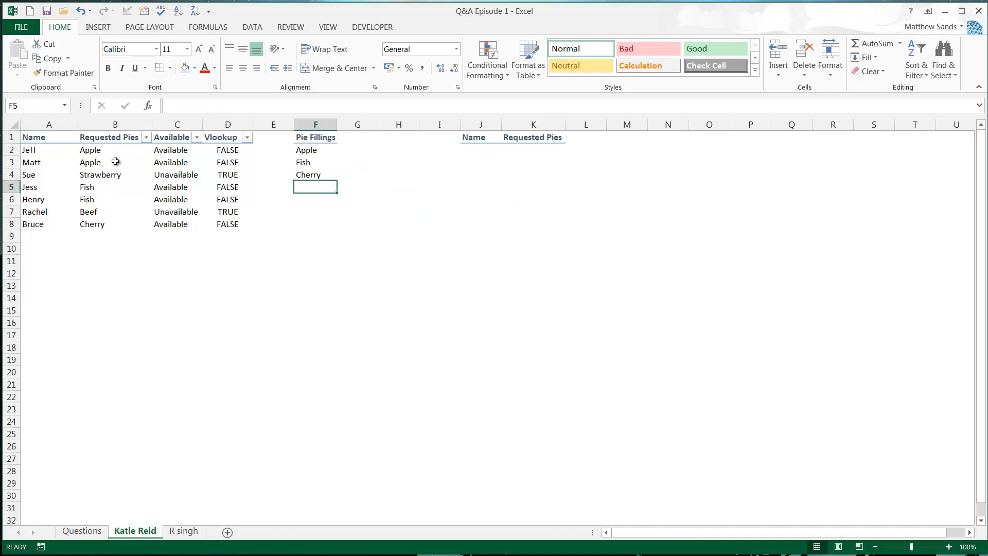
pyautogui.click(227, 150)
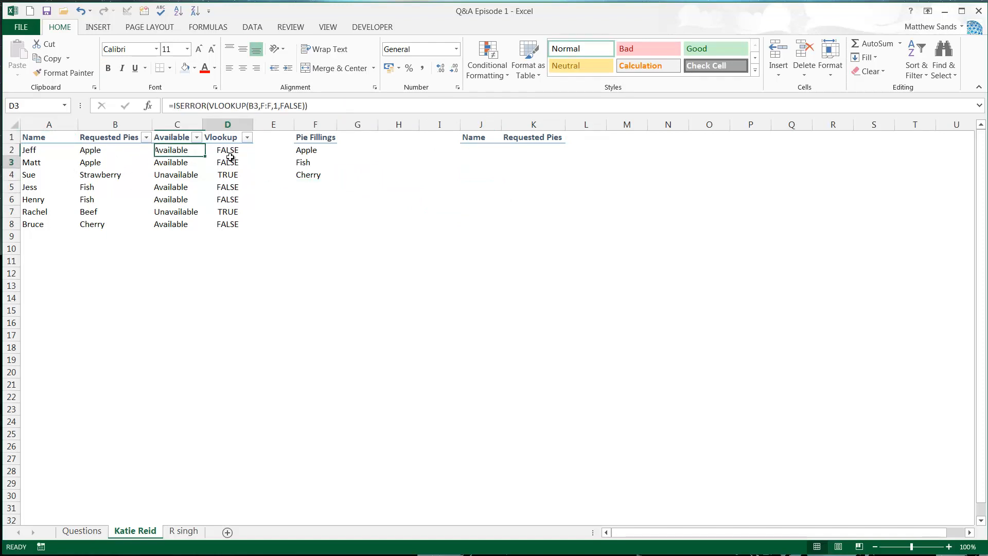
pyautogui.click(128, 149)
pyautogui.click(175, 150)
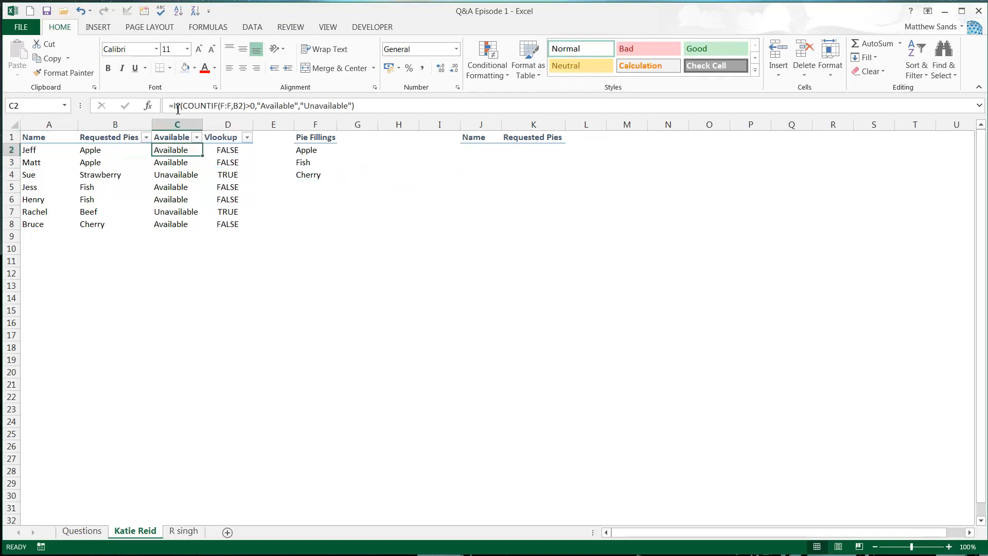
pyautogui.click(214, 106)
pyautogui.click(225, 107)
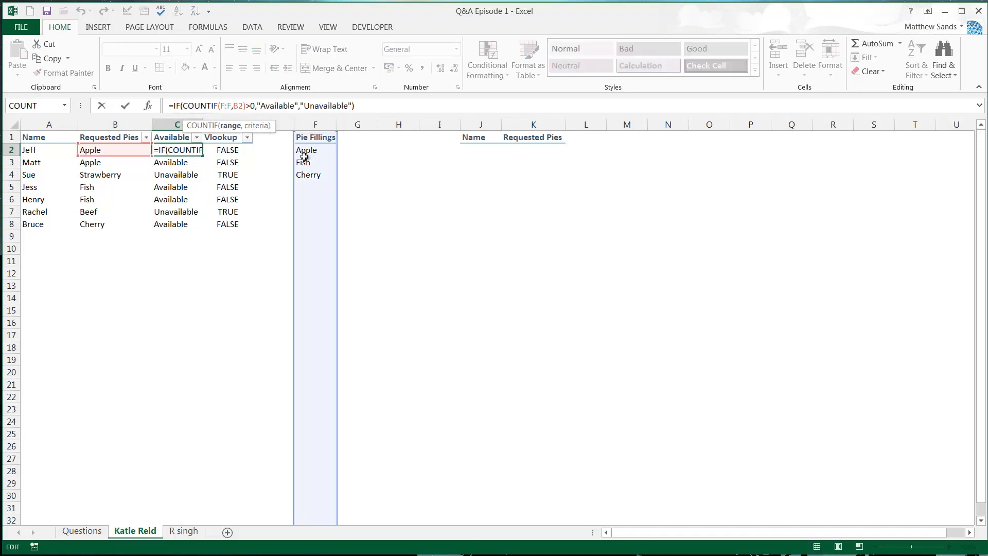
pyautogui.click(302, 125)
pyautogui.click(224, 108)
pyautogui.press('Return')
pyautogui.click(177, 150)
pyautogui.moveTo(177, 150); pyautogui.dragTo(180, 220)
pyautogui.click(192, 161)
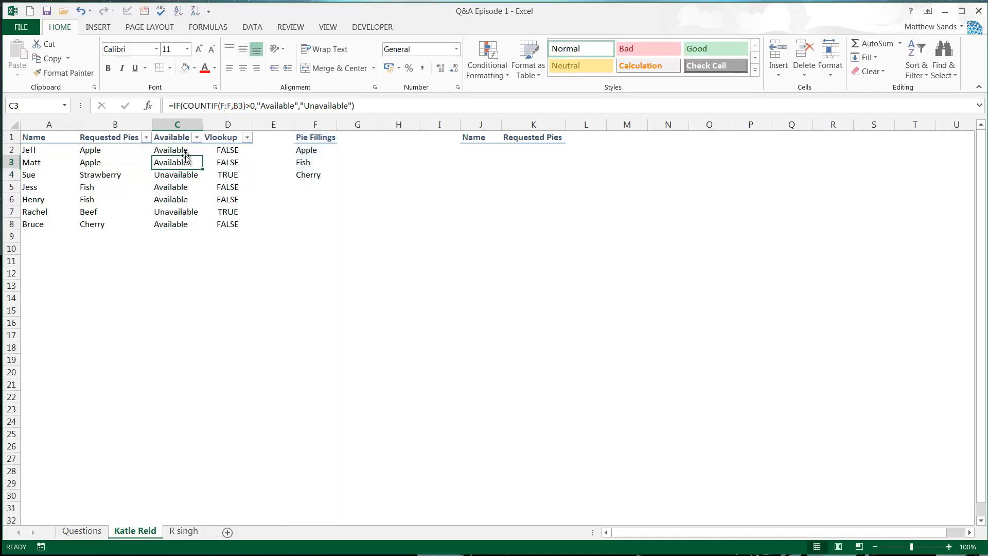
# Step: Try filtering the Available column to show only Available rows, and undo the filter
pyautogui.click(197, 137)
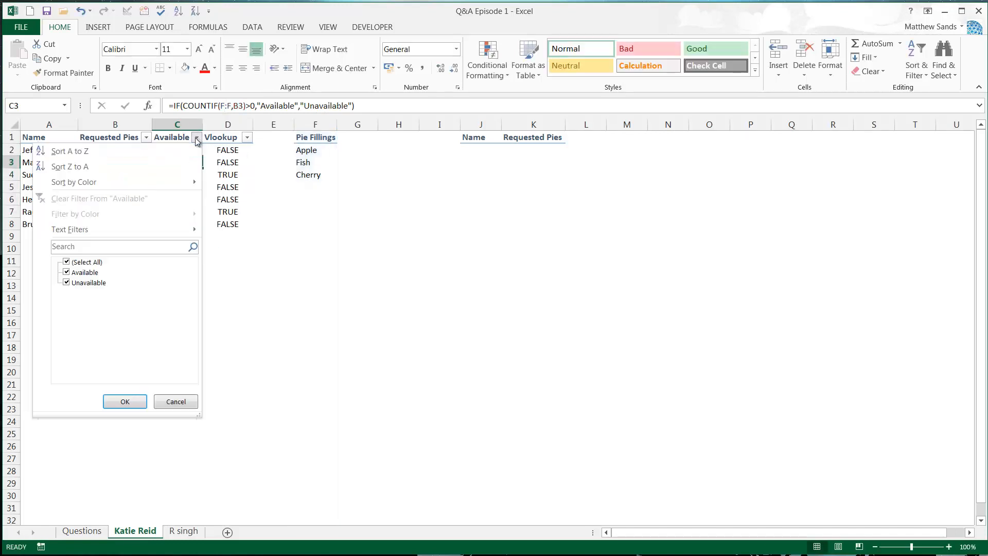
pyautogui.click(66, 262)
pyautogui.click(66, 272)
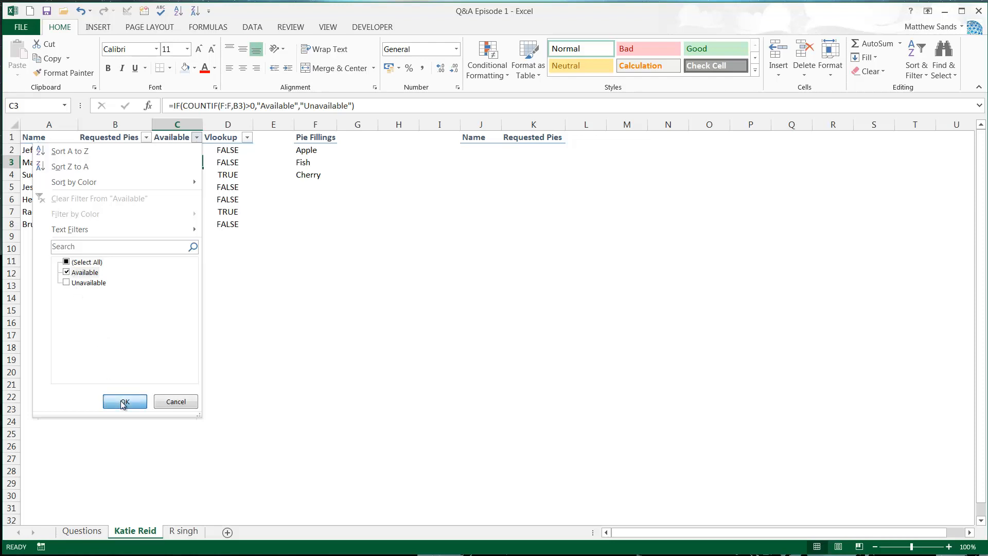
pyautogui.click(125, 401)
pyautogui.click(207, 175)
pyautogui.click(177, 227)
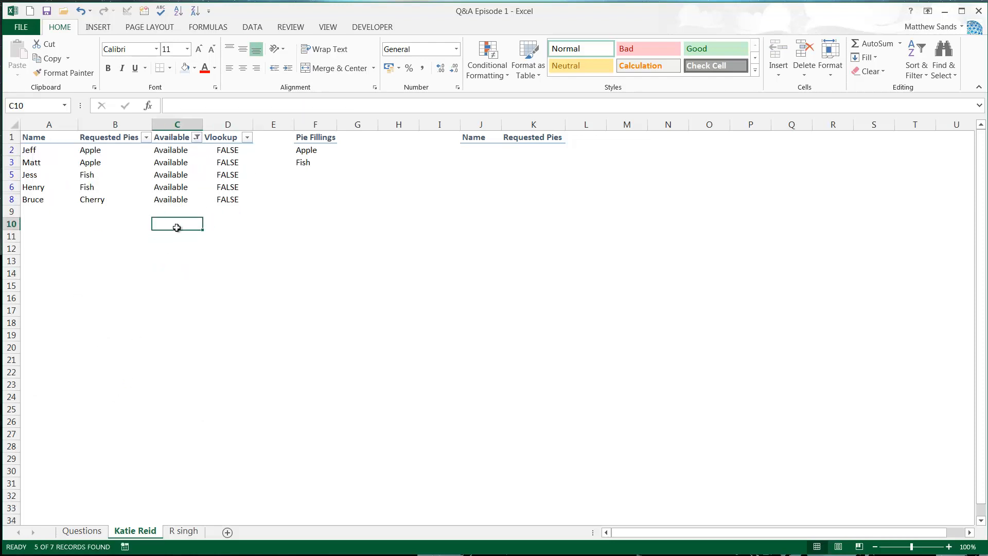
pyautogui.hotkey('ctrl', 'z')
# Step: Check the COUNTIF formulas behind several results in the Available column
pyautogui.click(211, 177)
pyautogui.click(180, 162)
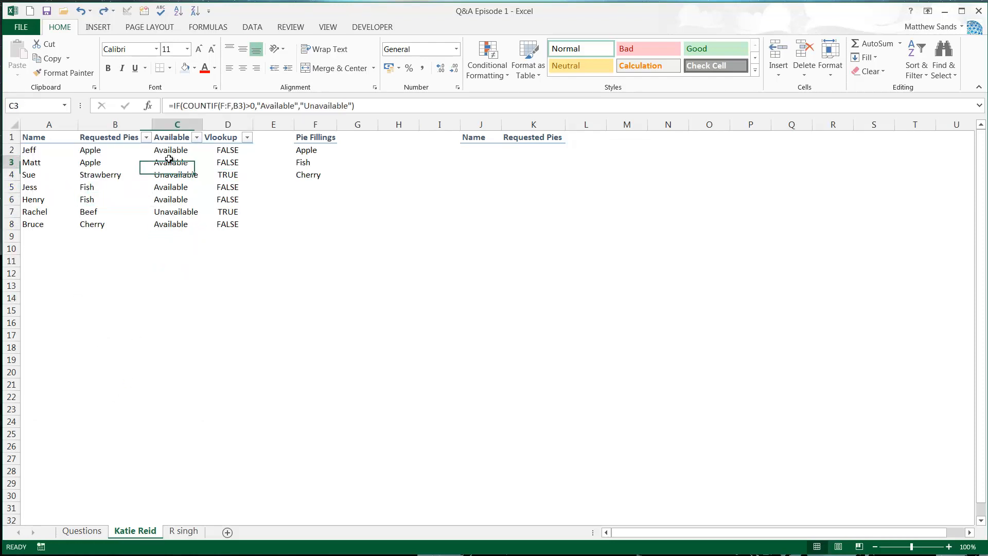
pyautogui.click(176, 185)
pyautogui.click(179, 162)
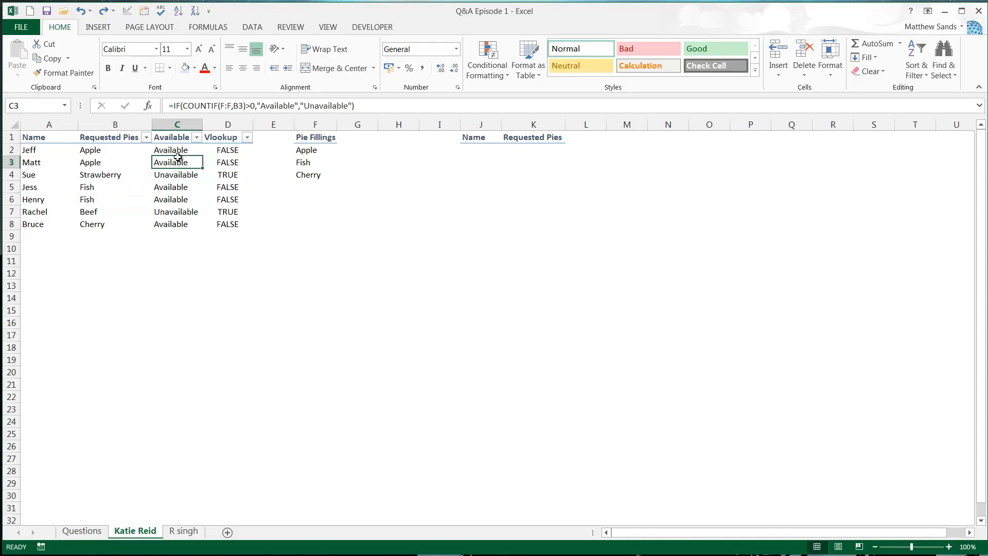
pyautogui.click(179, 150)
pyautogui.click(170, 175)
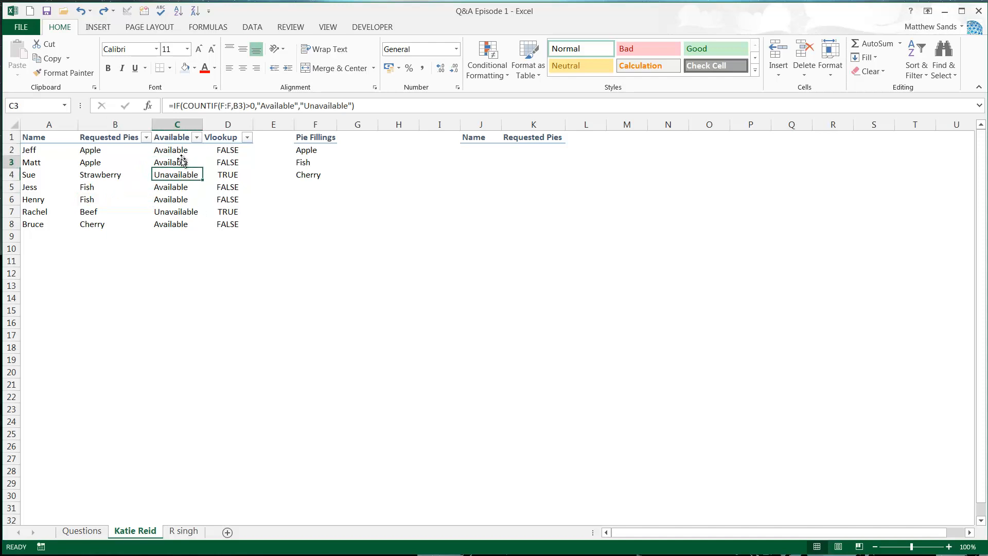
pyautogui.click(180, 152)
# Step: Examine the ISERROR and VLOOKUP formula in D2 and compare the Vlookup column's results with the Available column
pyautogui.click(221, 149)
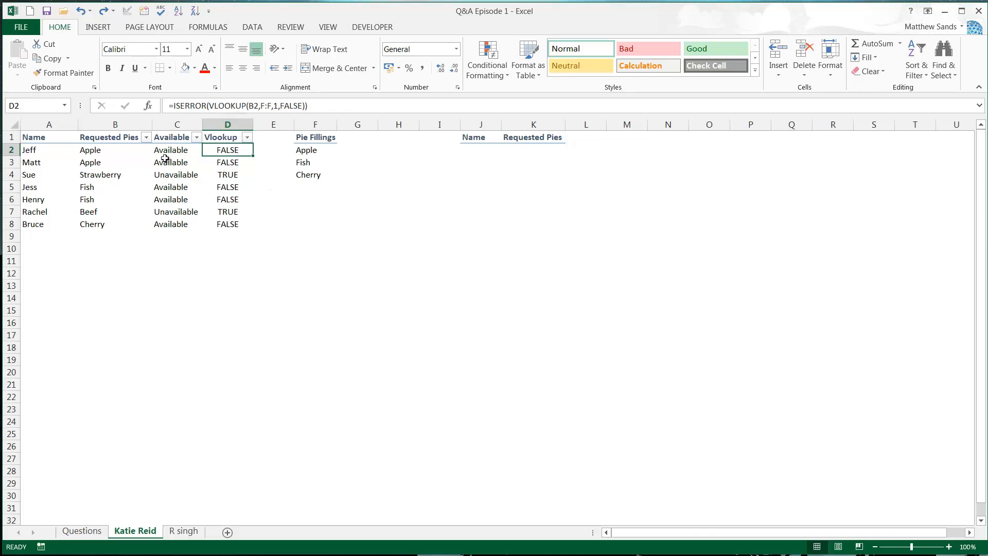
pyautogui.click(230, 106)
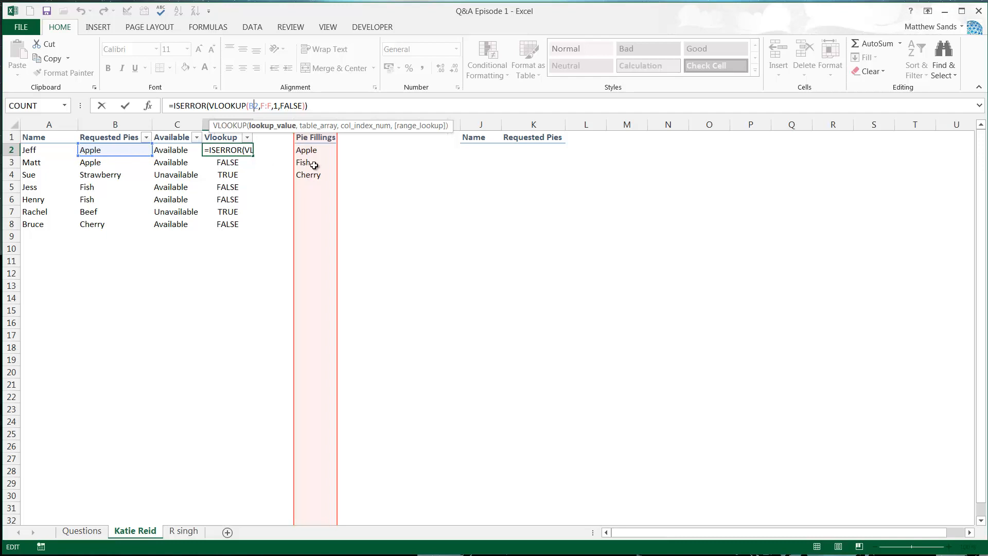
pyautogui.press('Escape')
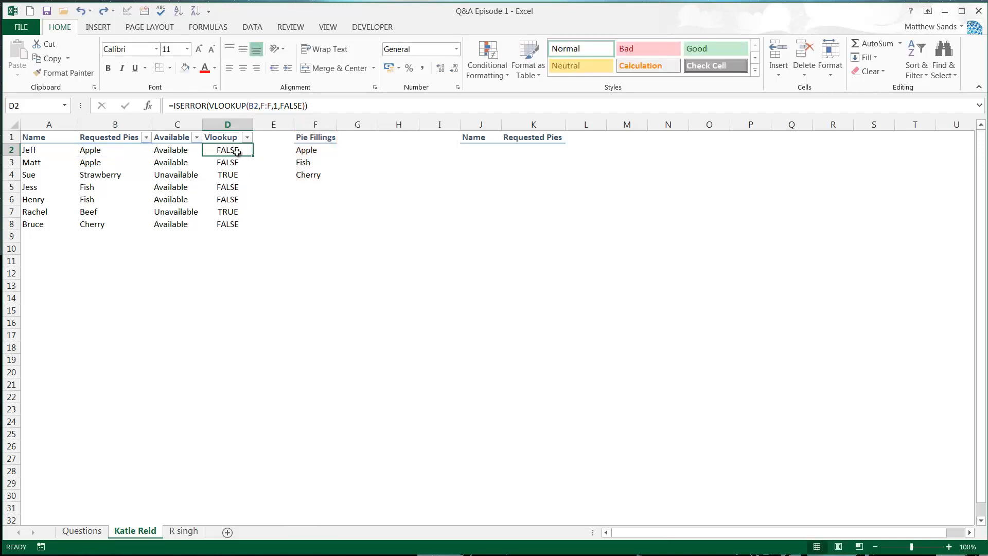
pyautogui.press('Down')
pyautogui.press('Down')
pyautogui.press('Down')
pyautogui.press('Down')
pyautogui.press('Down')
pyautogui.press('Down')
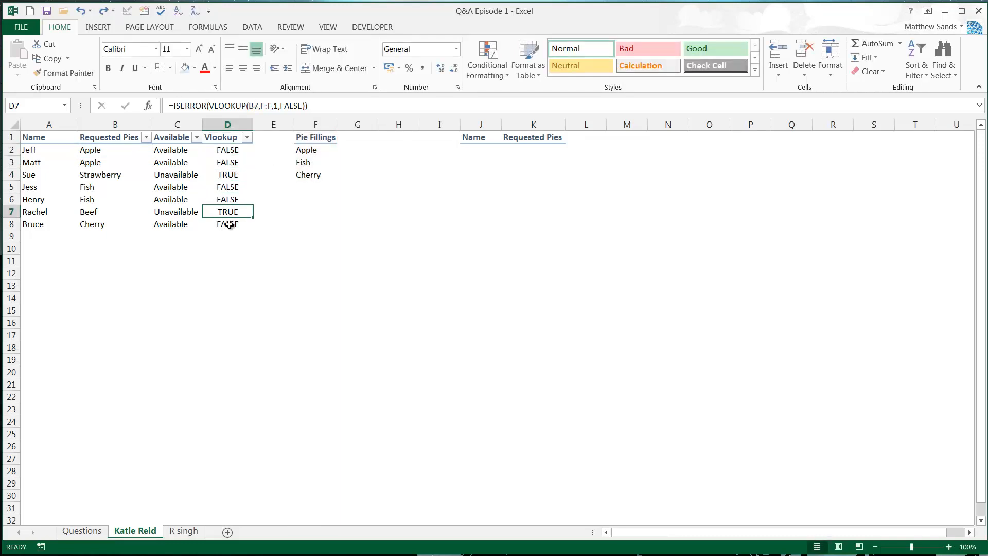
pyautogui.press('Up')
pyautogui.press('Up')
pyautogui.press('Up')
pyautogui.press('Up')
pyautogui.press('Up')
pyautogui.press('Up')
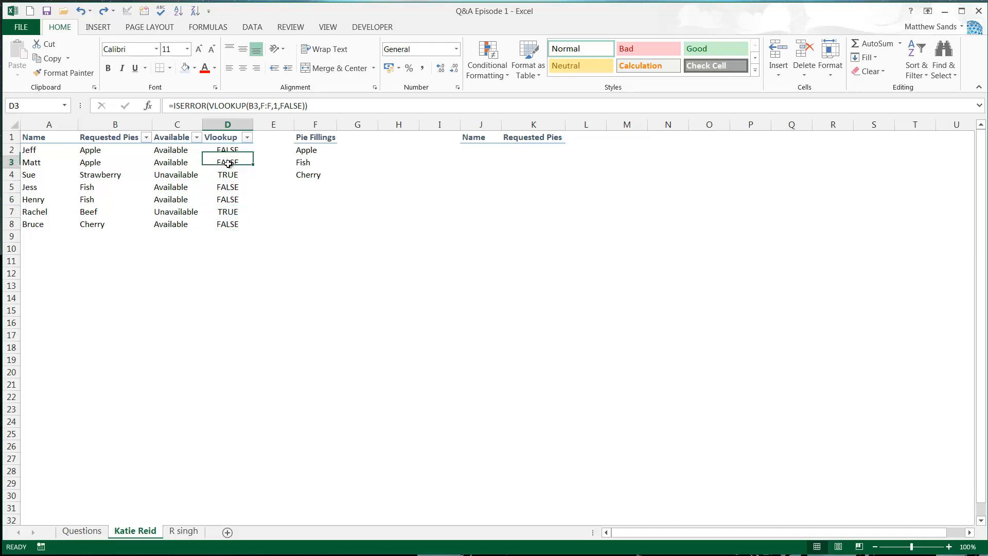
pyautogui.press('Down')
pyautogui.press('Down')
pyautogui.press('Down')
pyautogui.press('Up')
pyautogui.press('Up')
pyautogui.press('Down')
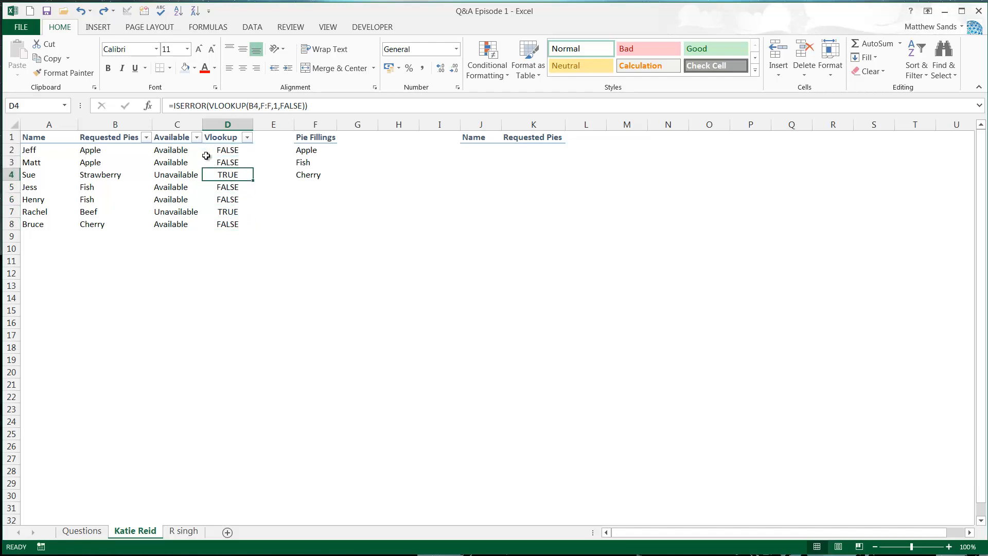
pyautogui.moveTo(230, 152)
pyautogui.mouseDown()
pyautogui.moveTo(229, 225)
pyautogui.moveTo(230, 150)
pyautogui.mouseUp()
pyautogui.click(230, 150)
pyautogui.click(185, 162)
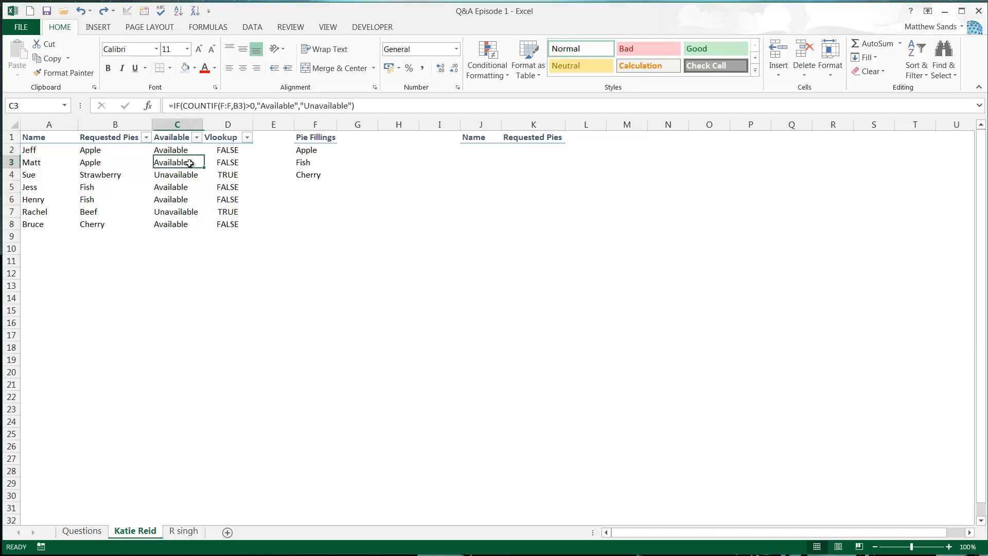
pyautogui.click(219, 158)
# Step: Filter the Available column so that only rows marked Available are shown
pyautogui.click(196, 138)
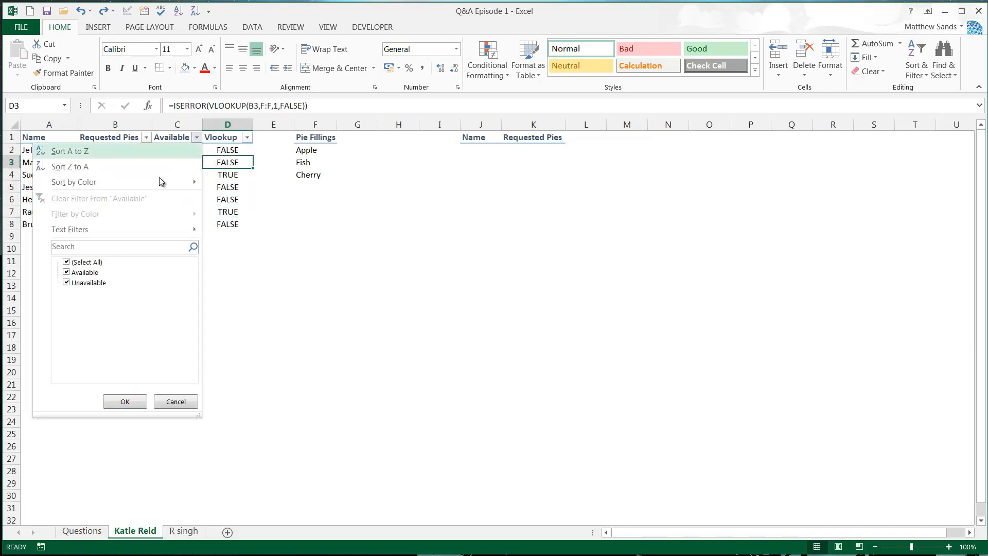
pyautogui.click(67, 263)
pyautogui.click(66, 272)
pyautogui.click(125, 401)
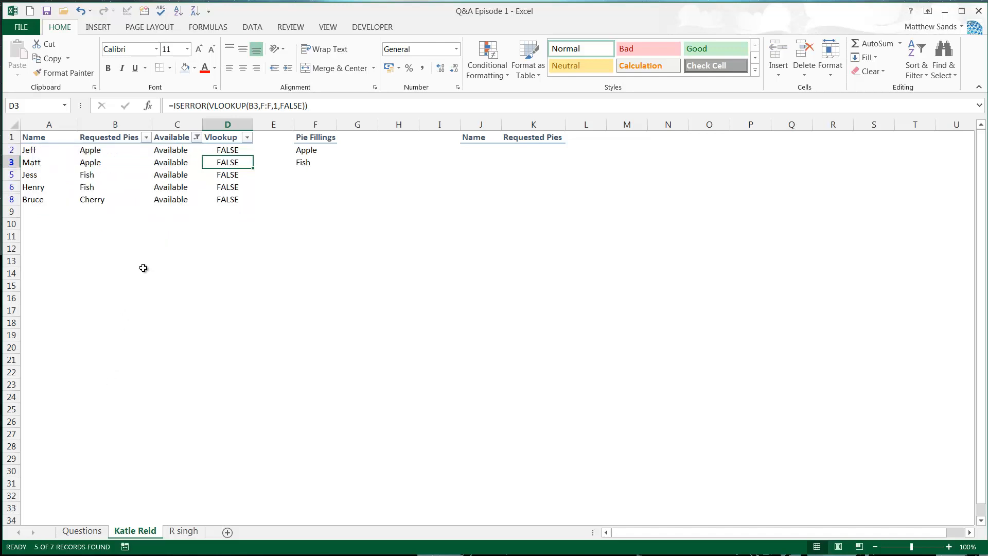
pyautogui.click(141, 271)
# Step: Copy the filtered names and requested pies from columns A and B into the output list starting at J2
pyautogui.moveTo(35, 199); pyautogui.dragTo(104, 150)
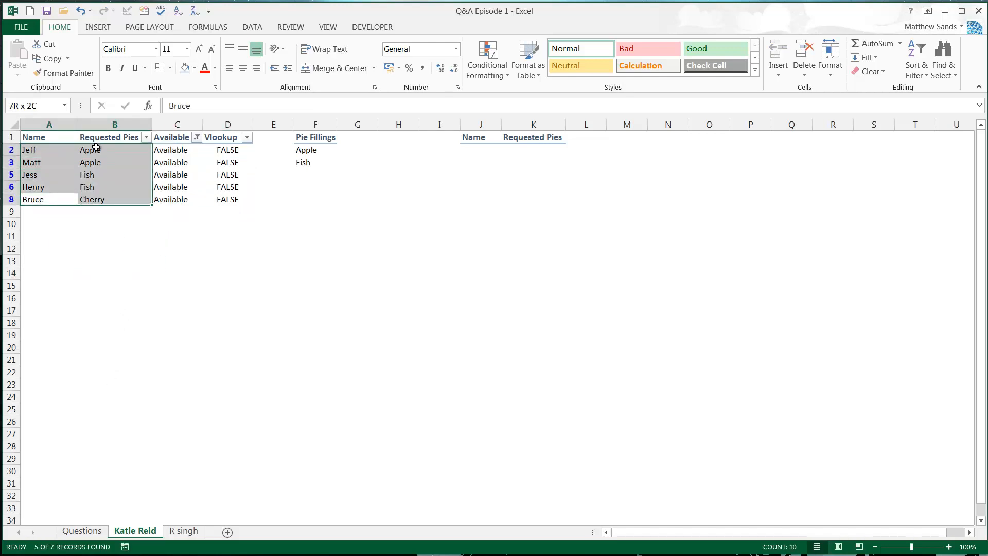
pyautogui.hotkey('ctrl', 'c')
pyautogui.click(478, 148)
pyautogui.hotkey('ctrl', 'v')
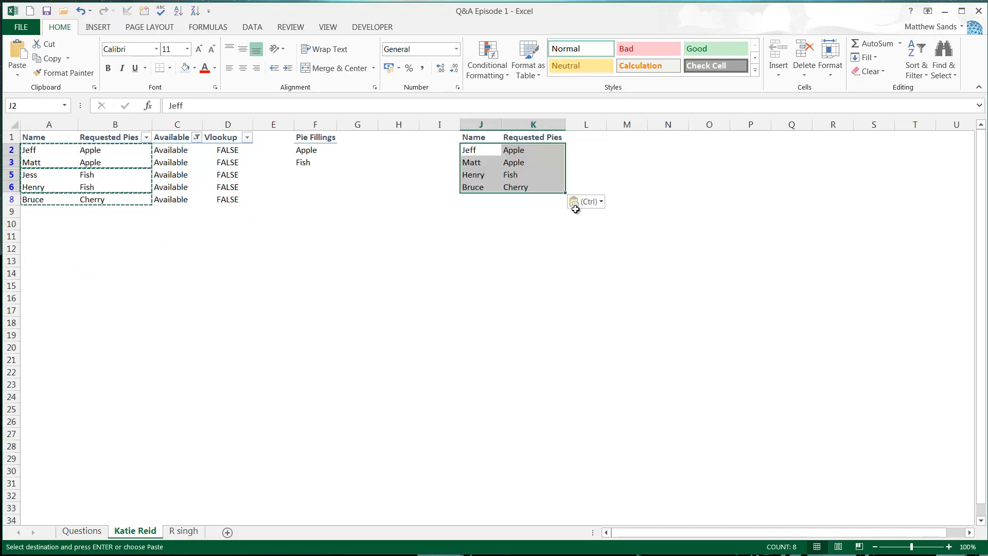
# Step: End the copy and reselect all values in the Available column's filter to show every row
pyautogui.press('ctrl')
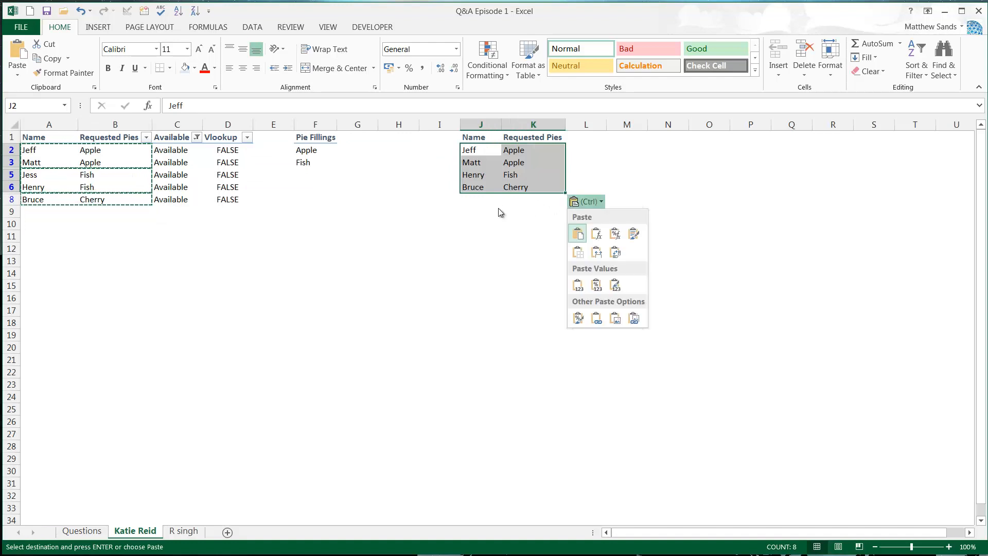
pyautogui.press('Escape')
pyautogui.press('Escape')
pyautogui.click(440, 211)
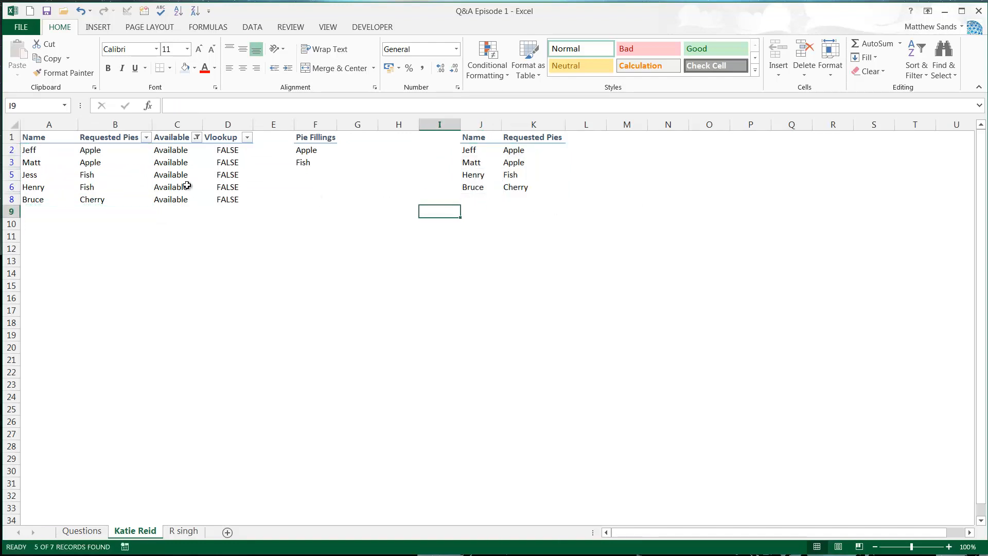
pyautogui.click(196, 137)
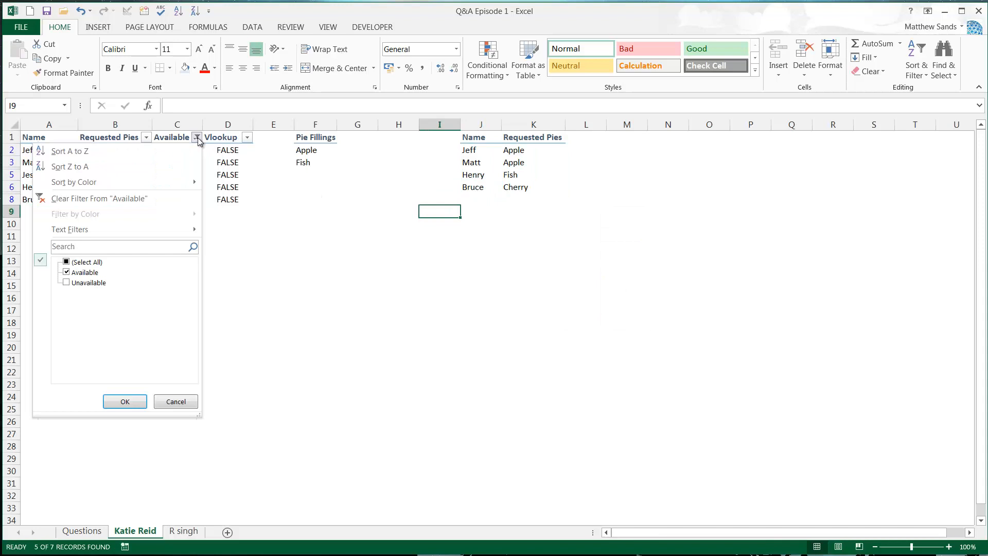
pyautogui.click(67, 262)
pyautogui.click(117, 400)
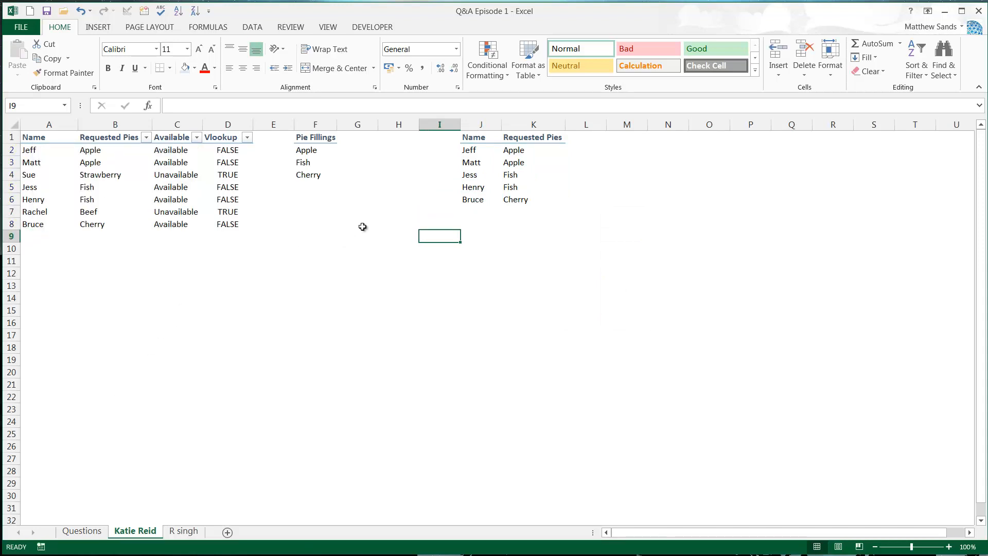
# Step: Check the copied names and requested pies in the output list J2:K6
pyautogui.press('Right')
pyautogui.press('Right')
pyautogui.press('Right')
pyautogui.moveTo(515, 200); pyautogui.dragTo(483, 150)
pyautogui.click(483, 151)
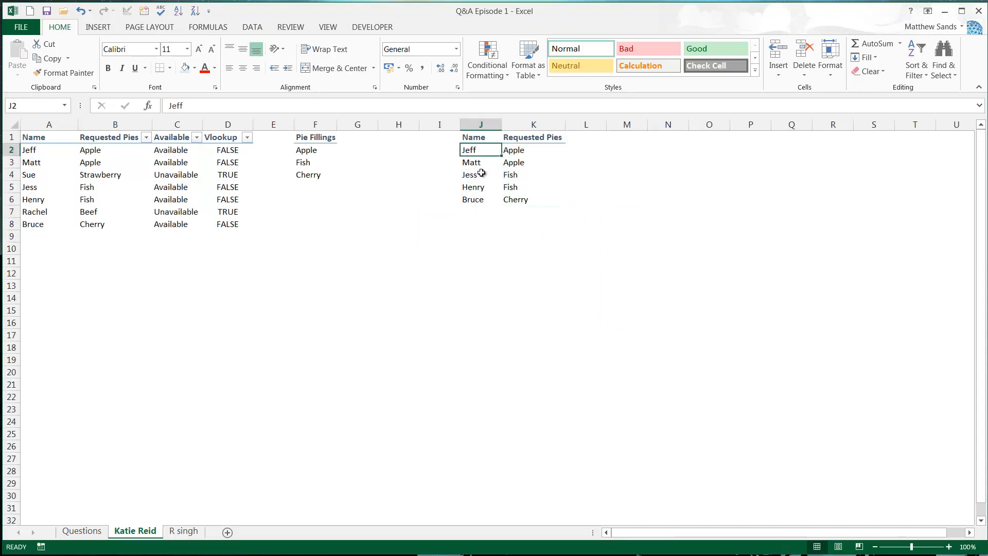
pyautogui.click(481, 174)
pyautogui.click(487, 221)
pyautogui.moveTo(488, 199); pyautogui.dragTo(516, 150)
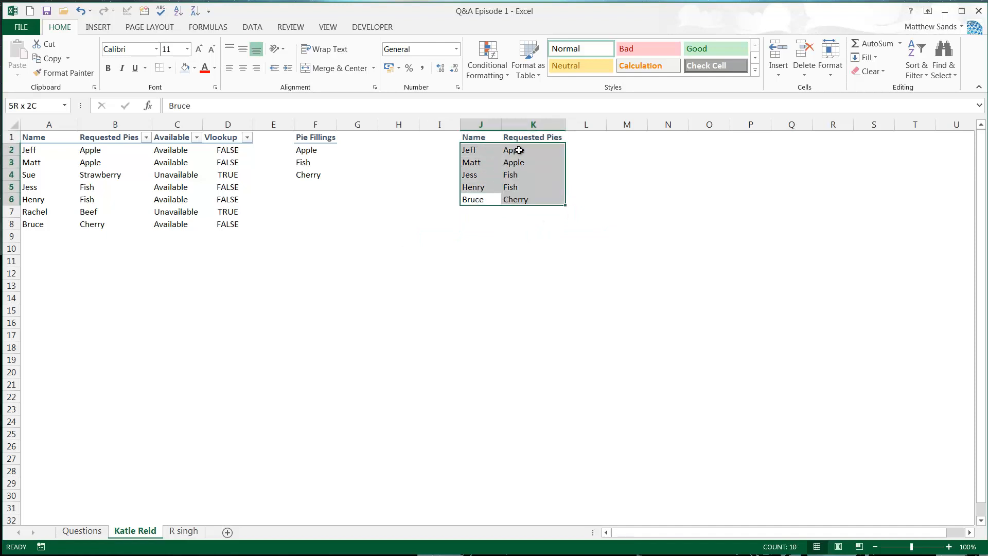
pyautogui.click(426, 162)
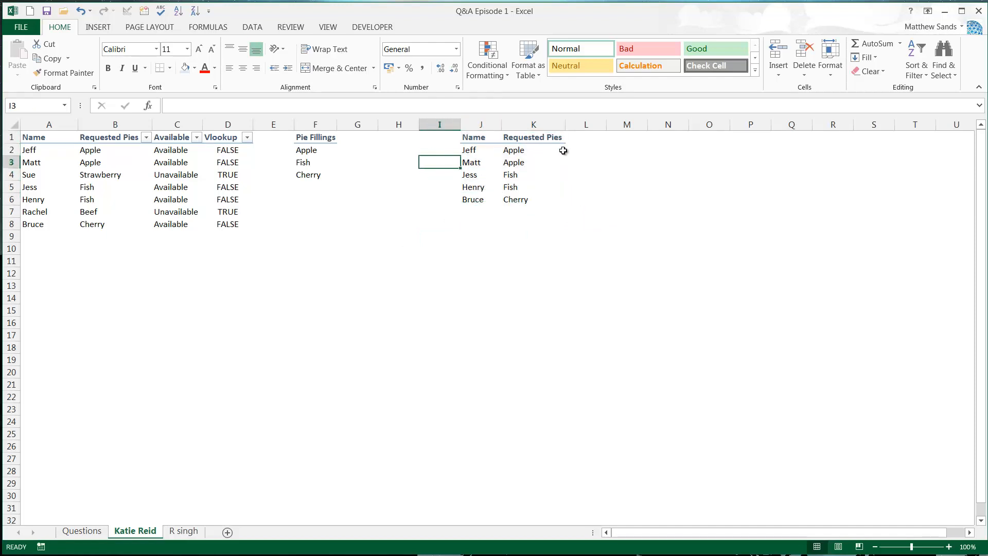
pyautogui.moveTo(545, 151)
pyautogui.mouseDown()
pyautogui.moveTo(529, 196)
pyautogui.moveTo(530, 150)
pyautogui.mouseUp()
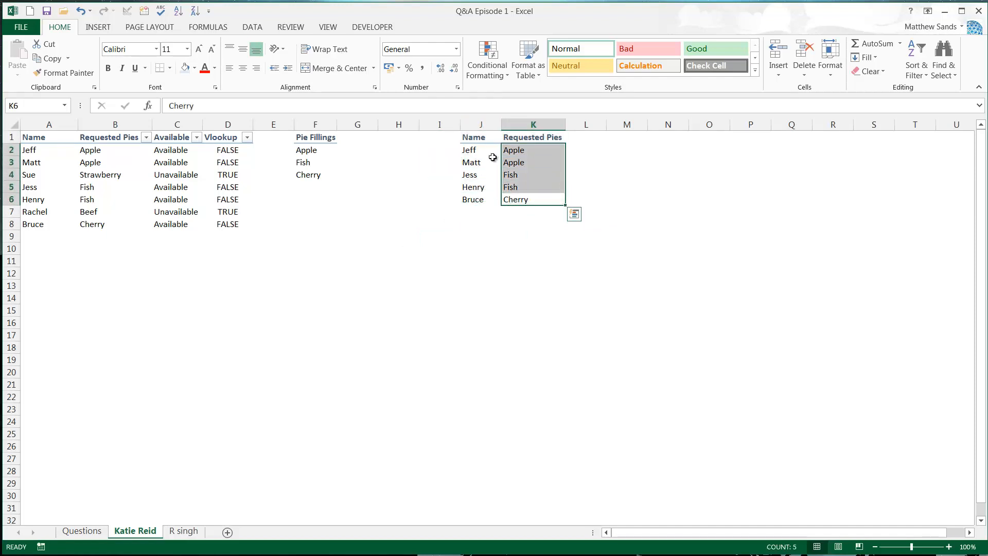
pyautogui.click(466, 162)
# Step: Compare the COUNTIF results in the Available column with the VLOOKUP results in the Vlookup column, row by row
pyautogui.click(169, 160)
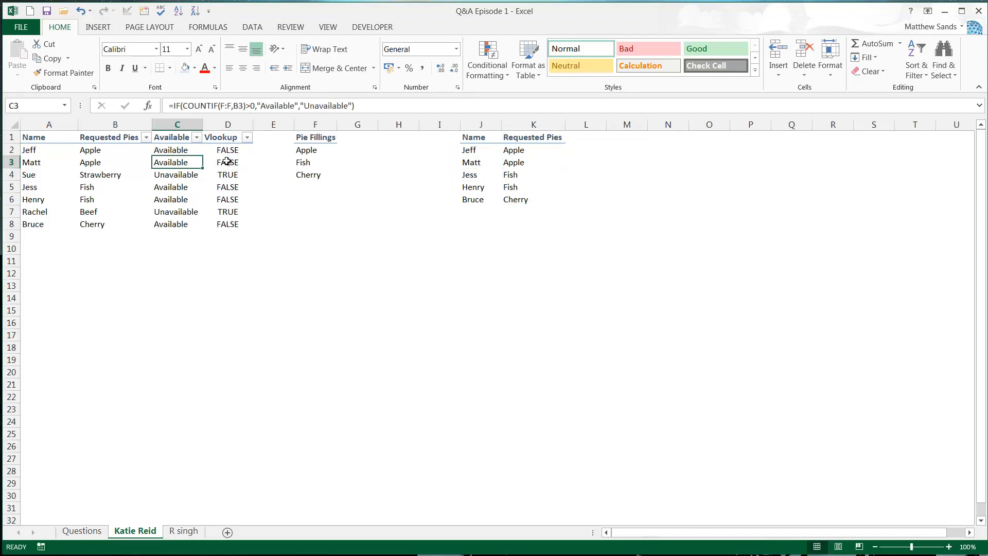
pyautogui.click(226, 162)
pyautogui.click(216, 178)
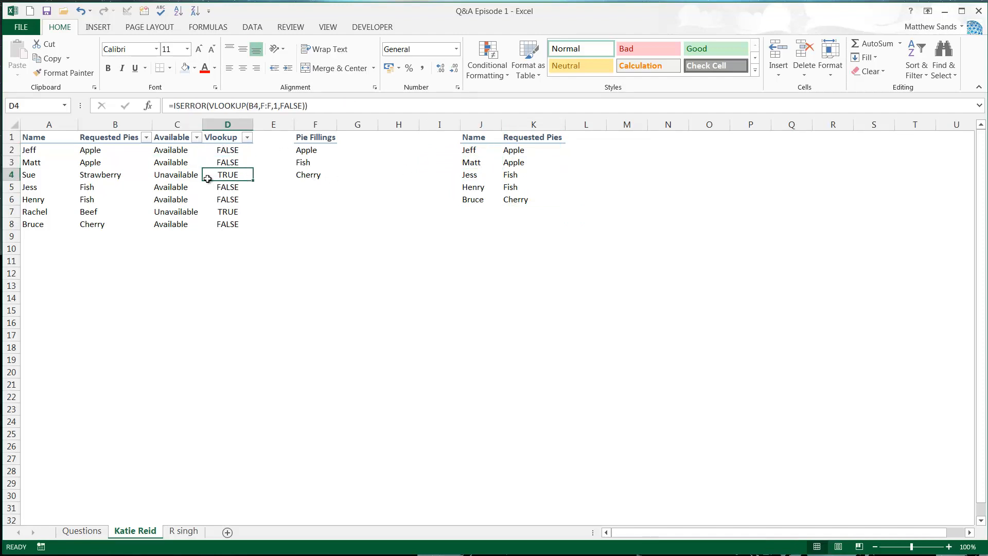
pyautogui.click(194, 174)
pyautogui.click(208, 188)
pyautogui.click(199, 201)
pyautogui.click(227, 213)
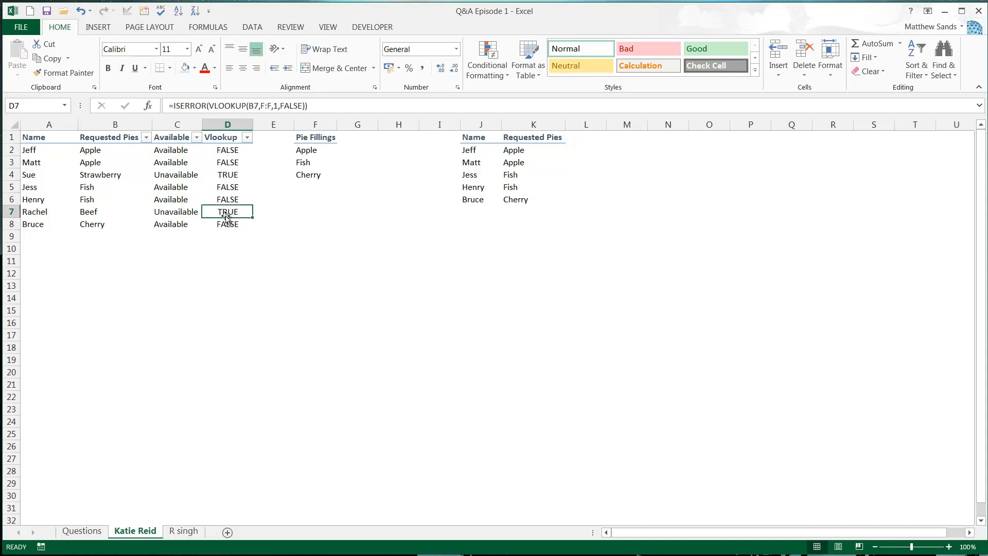
pyautogui.click(194, 221)
pyautogui.click(210, 212)
pyautogui.click(198, 202)
pyautogui.click(222, 185)
pyautogui.click(194, 174)
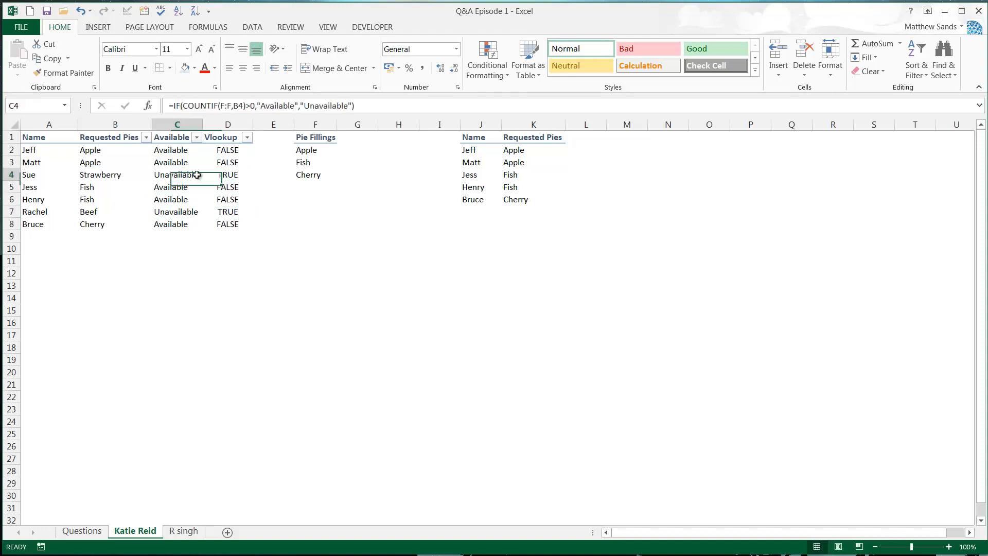
pyautogui.click(224, 152)
pyautogui.click(218, 163)
pyautogui.click(189, 173)
pyautogui.click(181, 150)
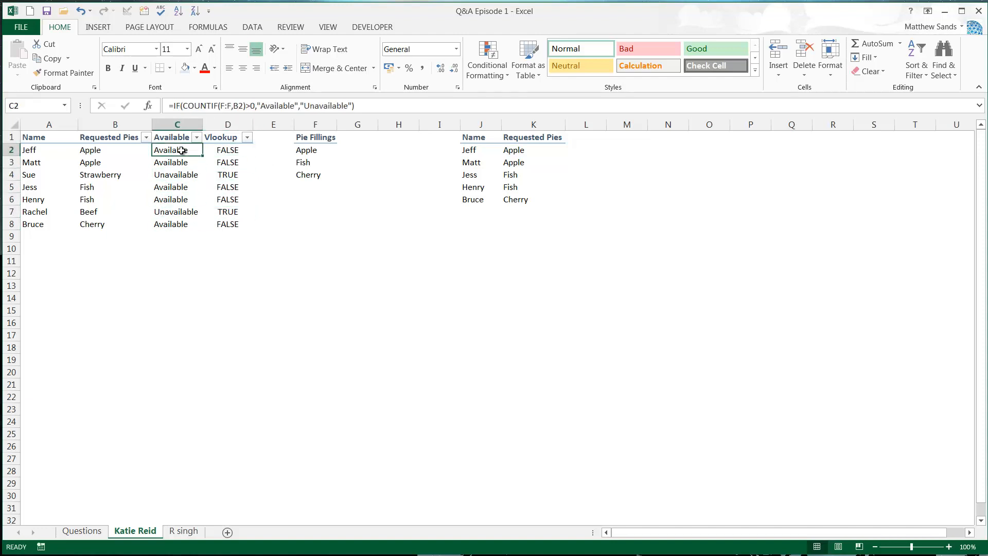
pyautogui.click(275, 164)
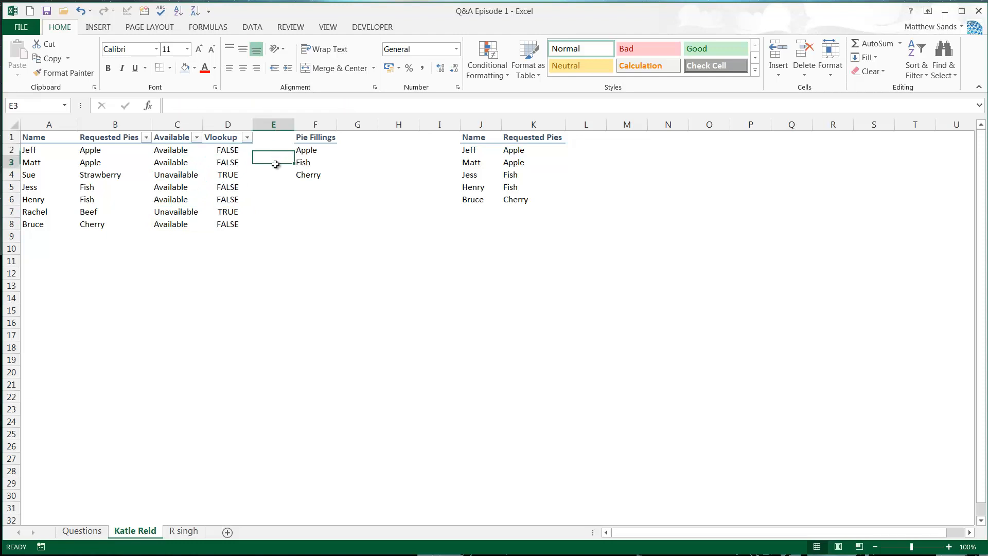
# Step: Check the Pie Fillings entries in F2:F4 against the Requested Pies column
pyautogui.click(305, 162)
pyautogui.click(130, 165)
pyautogui.click(306, 162)
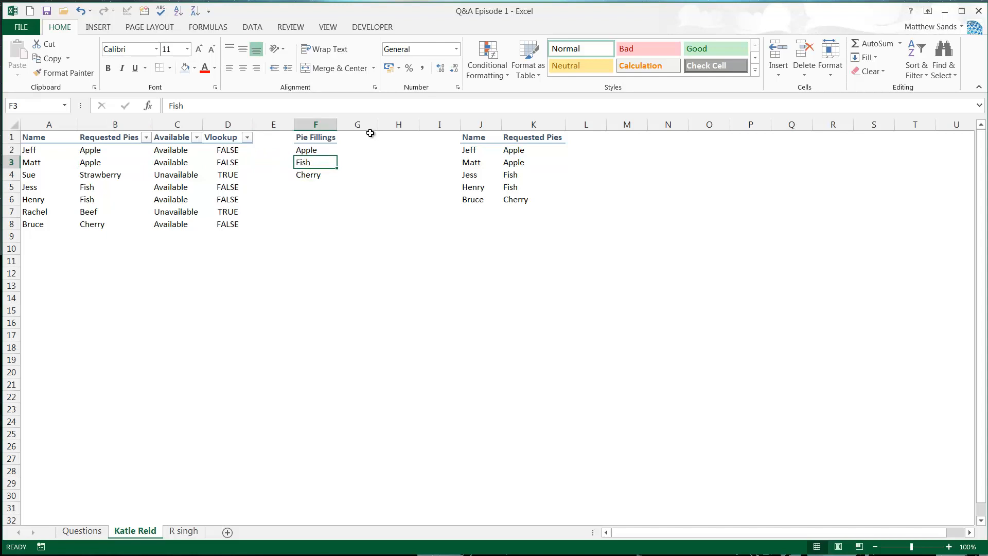
pyautogui.click(311, 175)
pyautogui.click(314, 163)
pyautogui.click(316, 150)
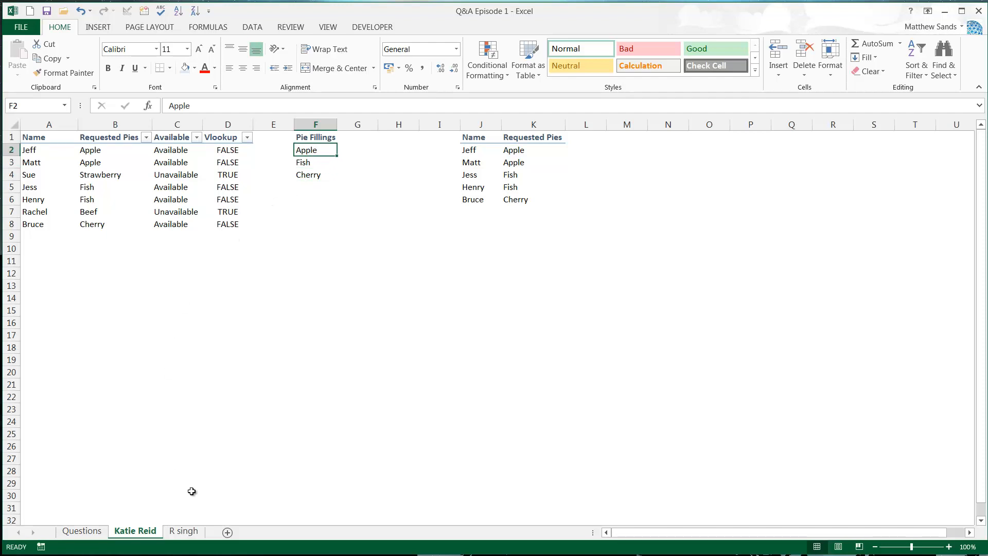
# Step: Return to the Questions sheet and read the second question in B2
pyautogui.click(70, 532)
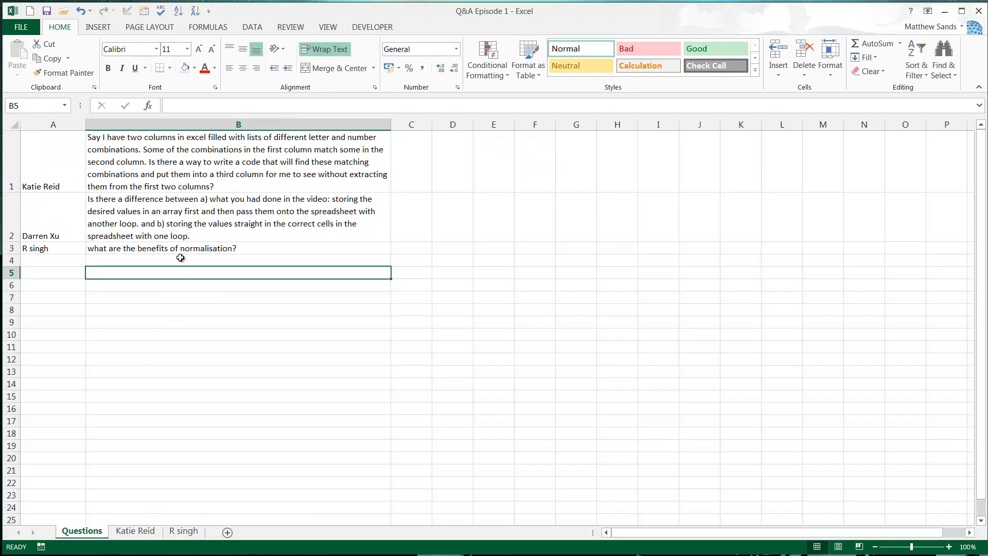
pyautogui.click(181, 259)
pyautogui.click(128, 297)
pyautogui.click(138, 262)
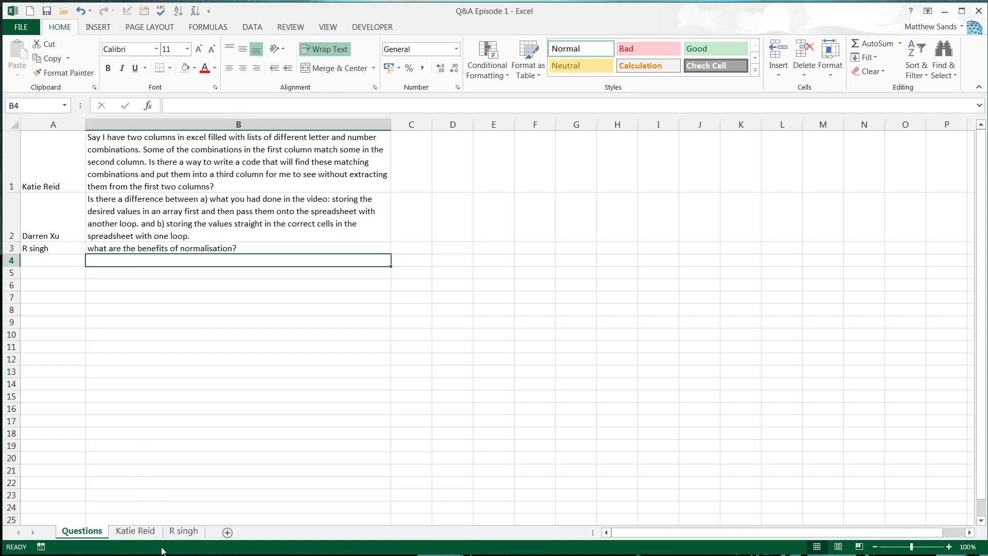
pyautogui.click(216, 217)
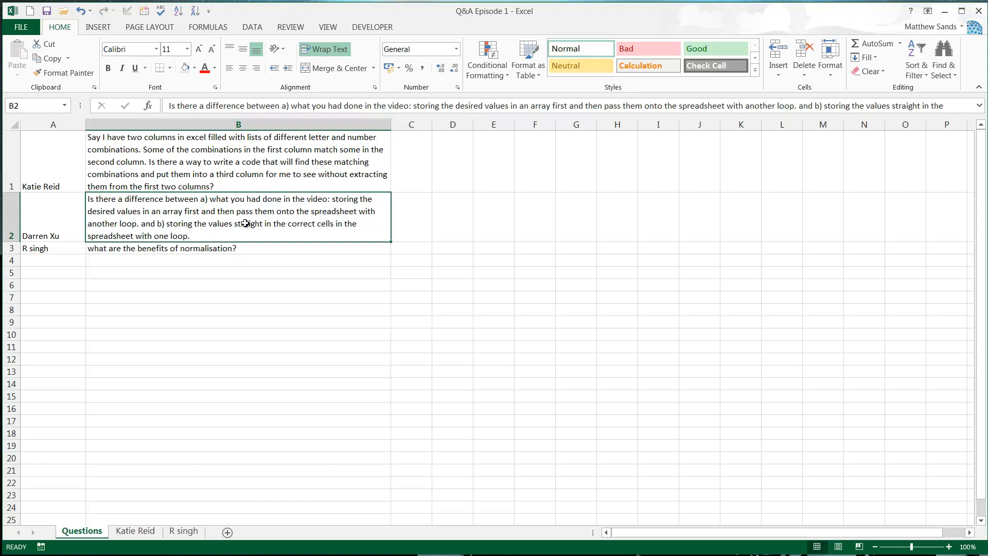
pyautogui.click(187, 532)
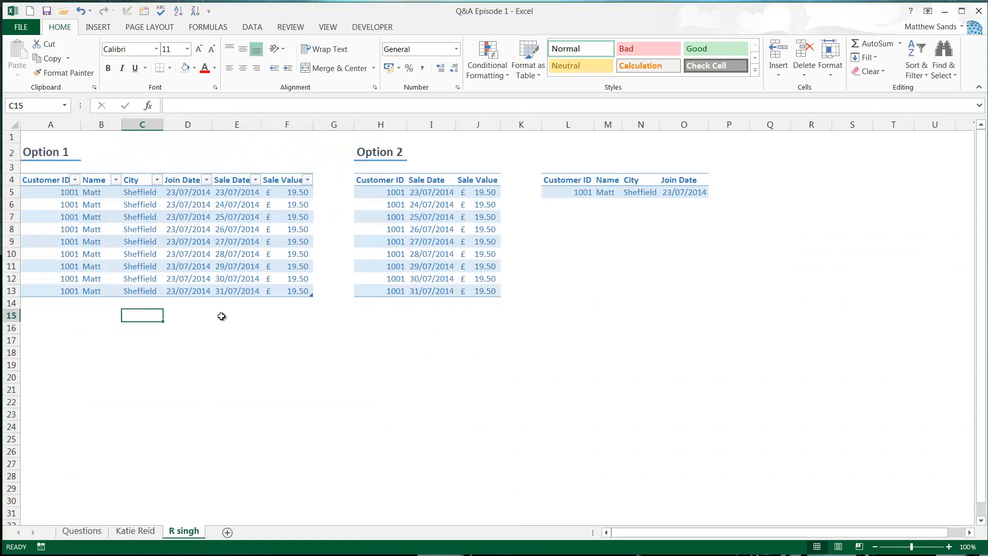
pyautogui.click(75, 523)
pyautogui.click(78, 531)
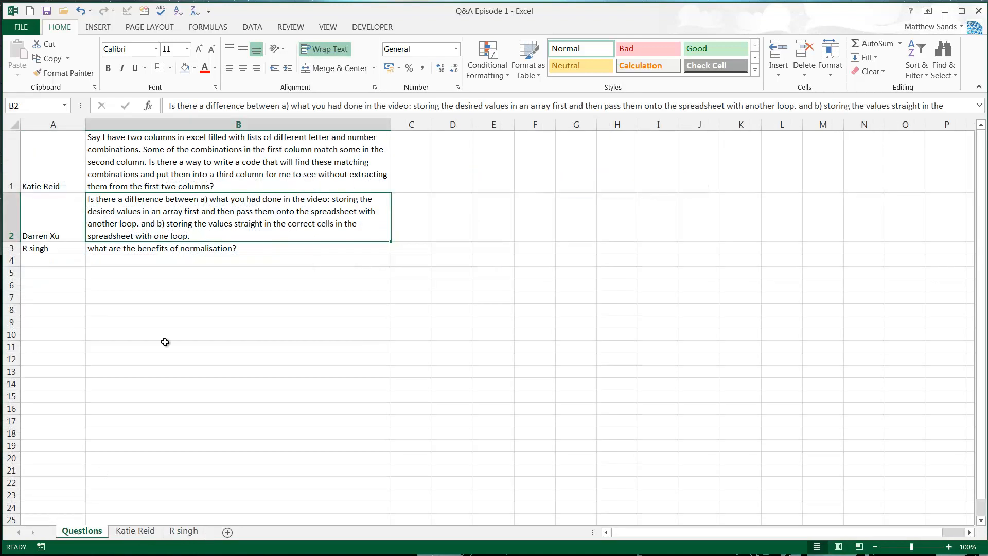
# Step: Review the array-versus-single-loop question in B2 and the normalisation question in B3
pyautogui.click(199, 274)
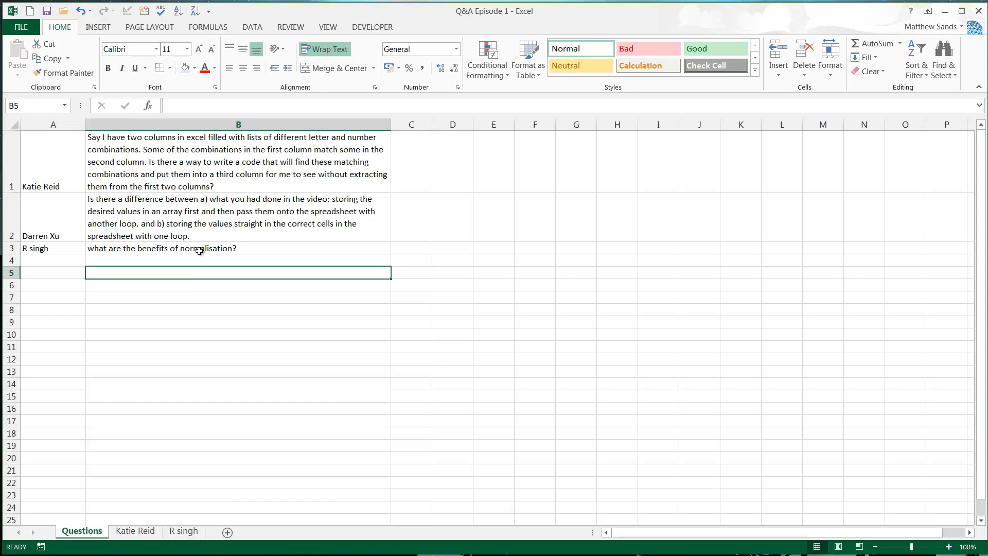
pyautogui.click(210, 211)
pyautogui.click(245, 298)
pyautogui.click(246, 219)
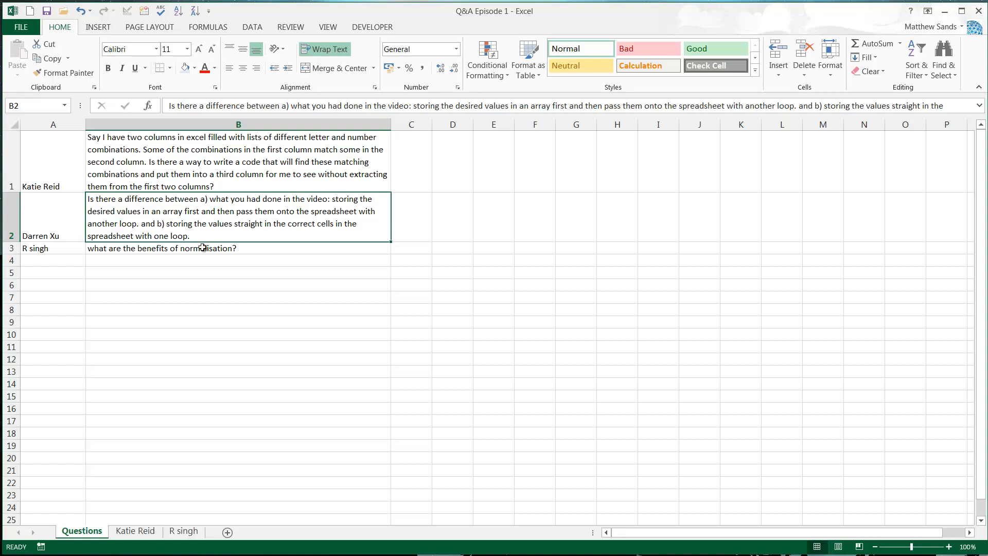
pyautogui.click(57, 256)
pyautogui.click(137, 245)
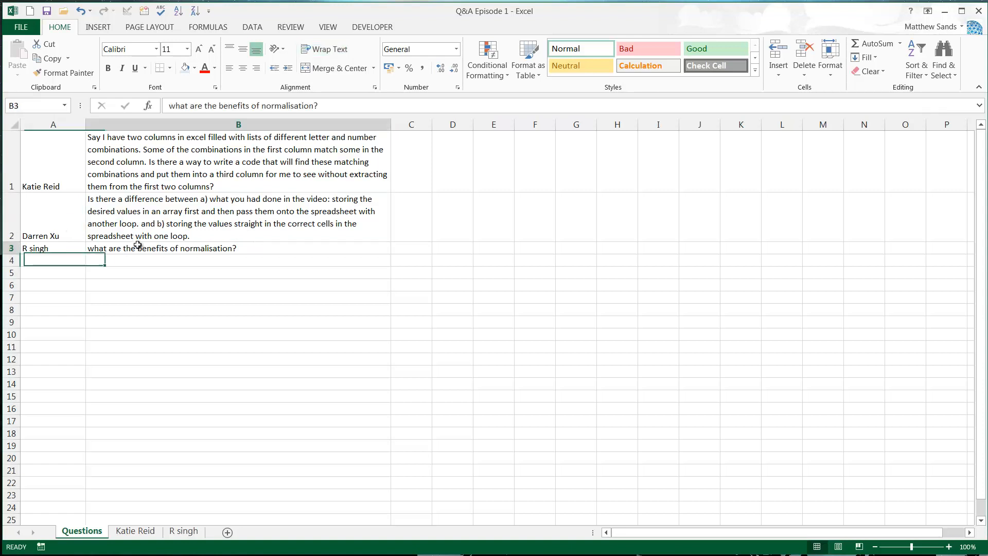
pyautogui.click(69, 249)
pyautogui.click(91, 249)
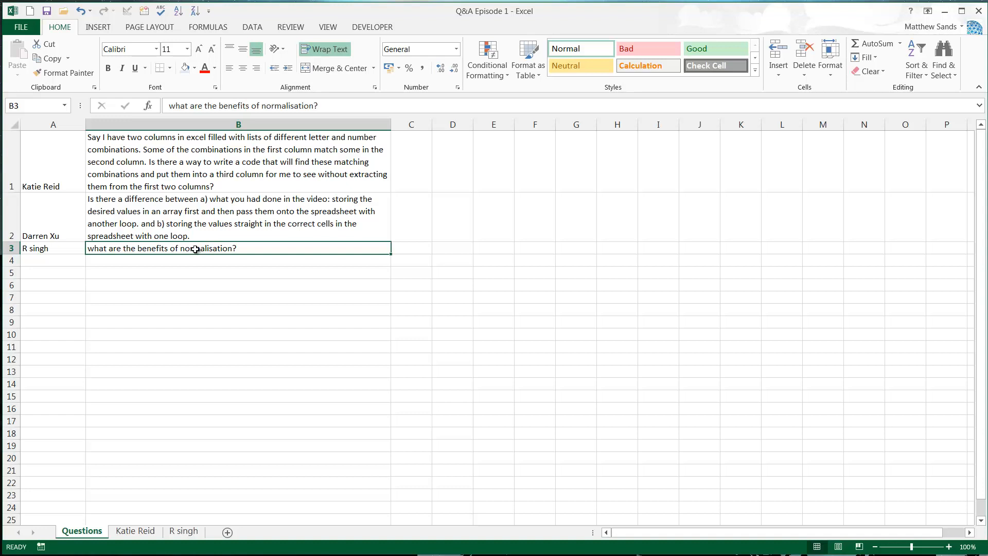
# Step: Open the worksheet for the normalisation question and look over the Option 1 table in A4:F13
pyautogui.click(184, 531)
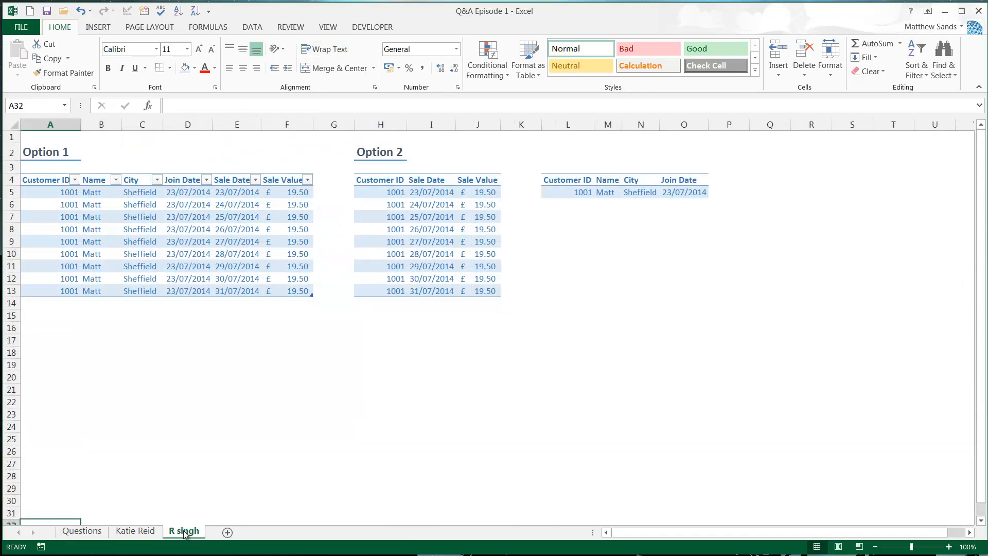
pyautogui.click(216, 374)
pyautogui.click(215, 340)
pyautogui.click(192, 324)
pyautogui.click(181, 315)
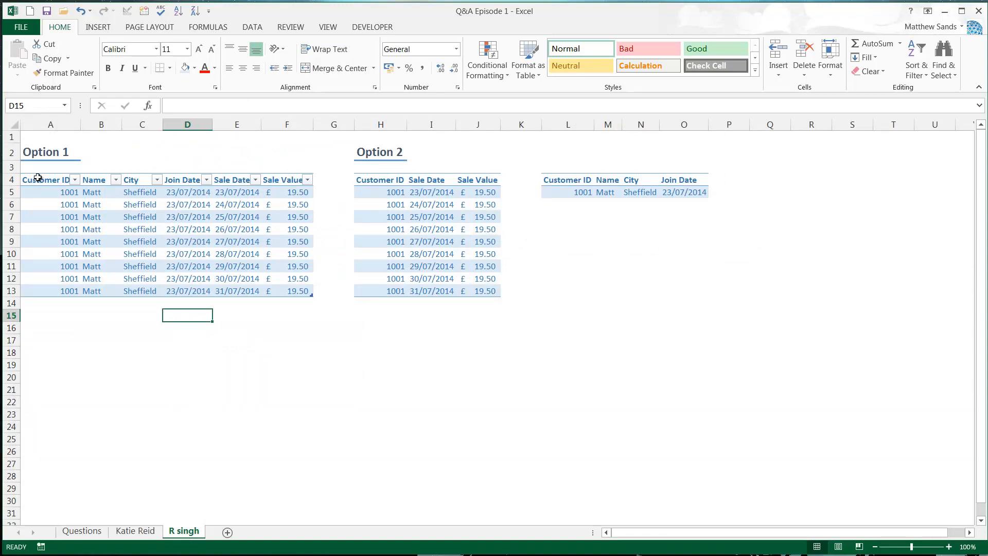
pyautogui.moveTo(39, 179); pyautogui.dragTo(89, 204)
pyautogui.click(295, 291)
pyautogui.click(43, 192)
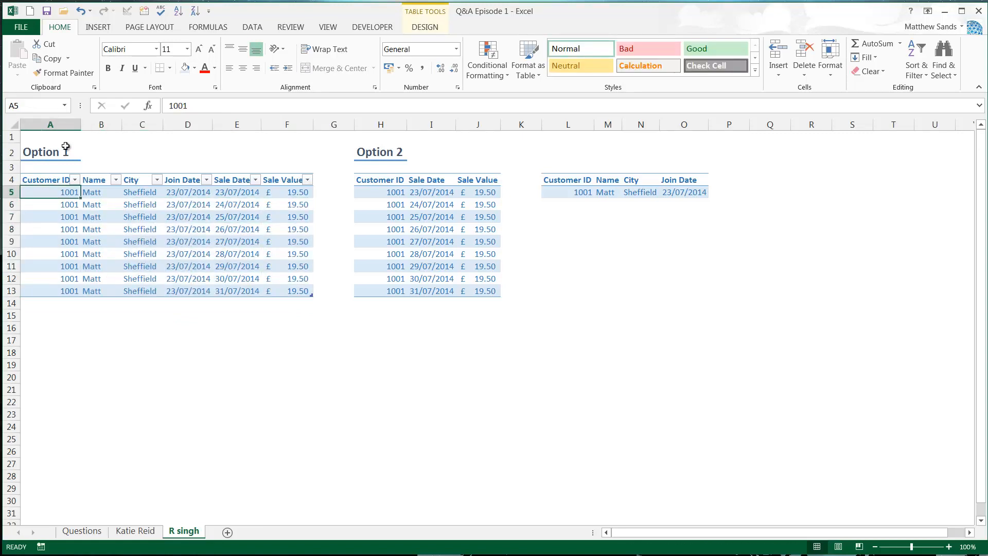
# Step: Examine each field of the first Option 1 record in row 5, from Customer ID to Sale Value
pyautogui.press('Right')
pyautogui.press('Right')
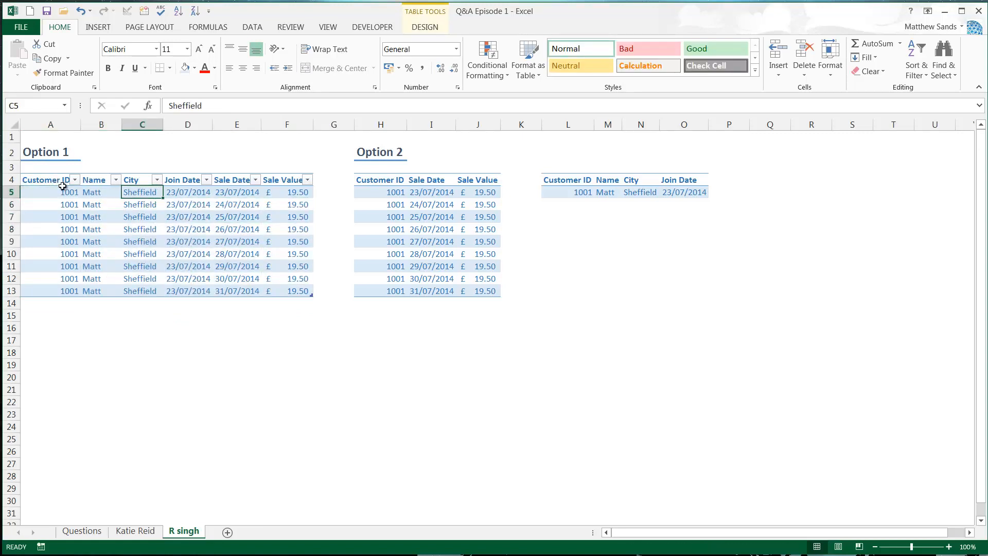
pyautogui.click(62, 189)
pyautogui.click(100, 192)
pyautogui.click(135, 192)
pyautogui.click(183, 193)
pyautogui.click(242, 193)
pyautogui.click(292, 198)
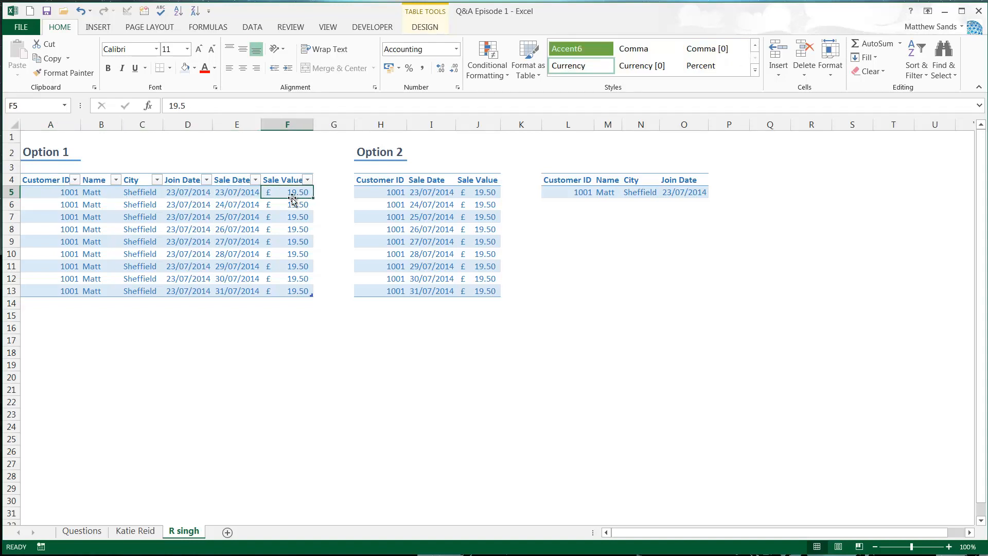
pyautogui.click(70, 192)
# Step: Examine how Option 2's sales table in H4:J13 relates through Customer ID to the separate customer details in L4:O5
pyautogui.click(401, 192)
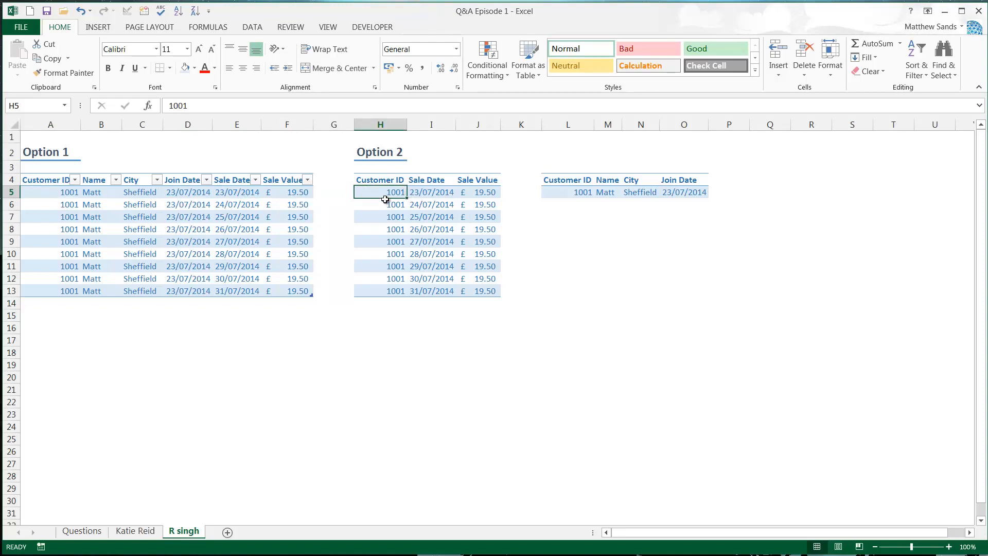
pyautogui.moveTo(386, 191); pyautogui.dragTo(389, 292)
pyautogui.click(428, 190)
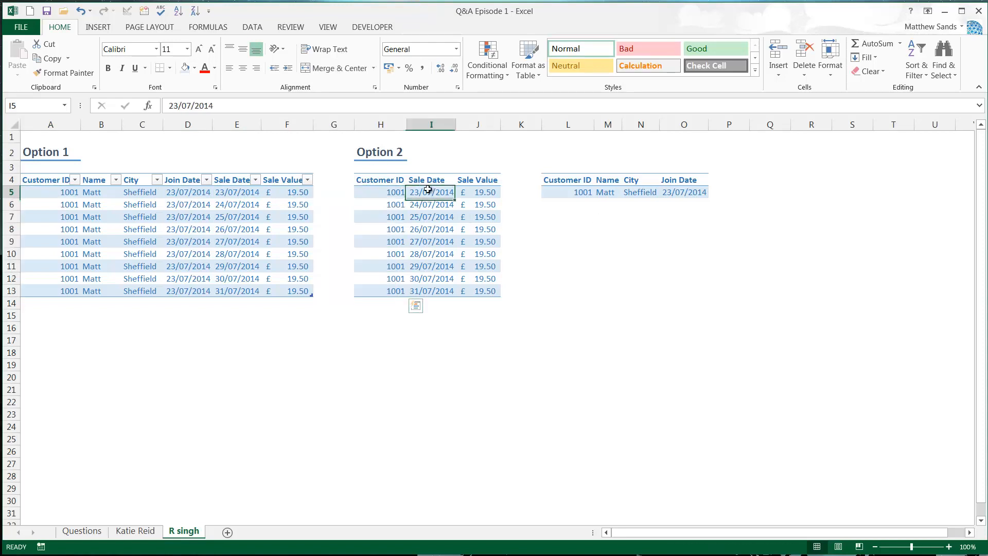
pyautogui.moveTo(428, 189); pyautogui.dragTo(478, 280)
pyautogui.click(479, 279)
pyautogui.click(434, 207)
pyautogui.click(386, 214)
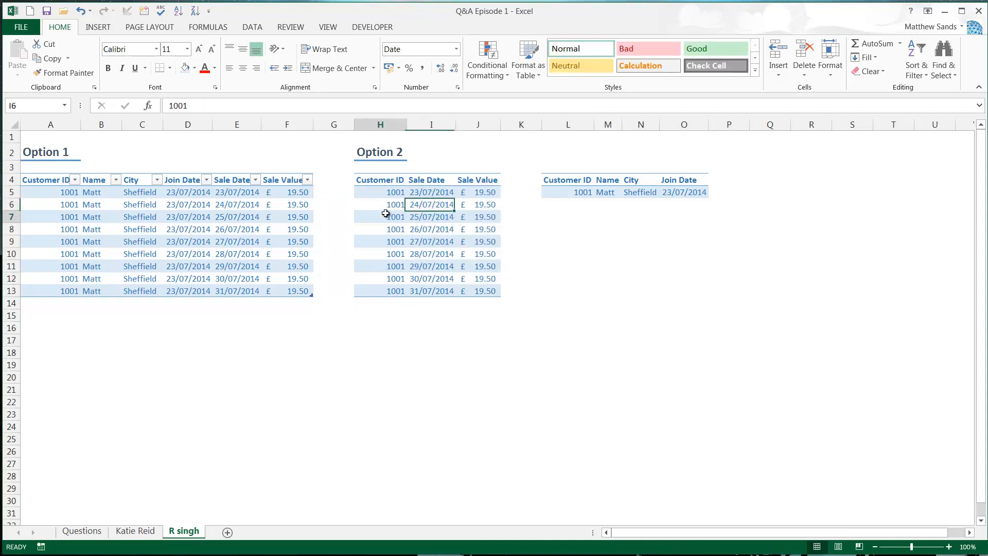
pyautogui.click(397, 194)
pyautogui.moveTo(605, 192); pyautogui.dragTo(678, 193)
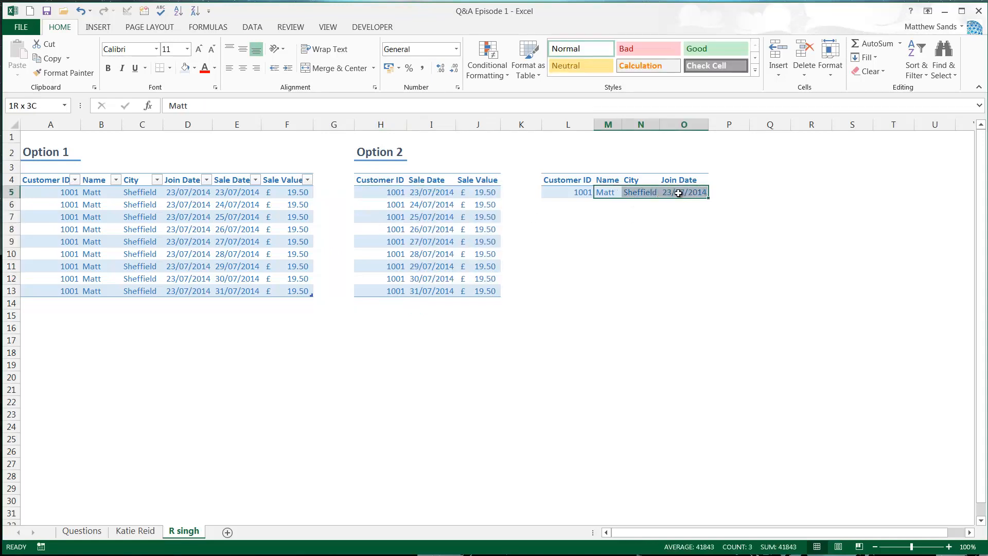
pyautogui.click(389, 205)
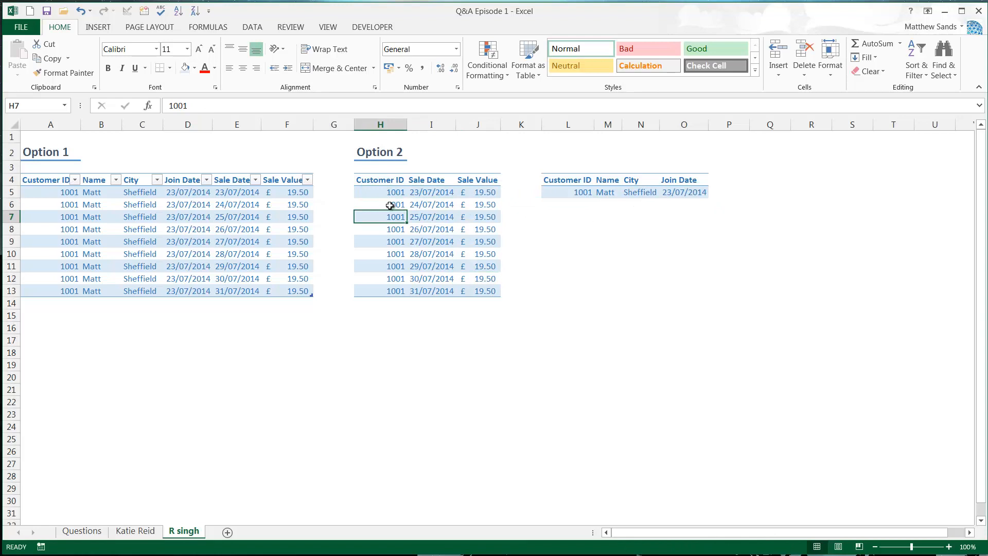
# Step: Compare Option 2's customer record in row 5 and Customer ID in H6 with Option 1's customer details in rows 8 and 9
pyautogui.click(583, 191)
pyautogui.click(389, 205)
pyautogui.click(203, 242)
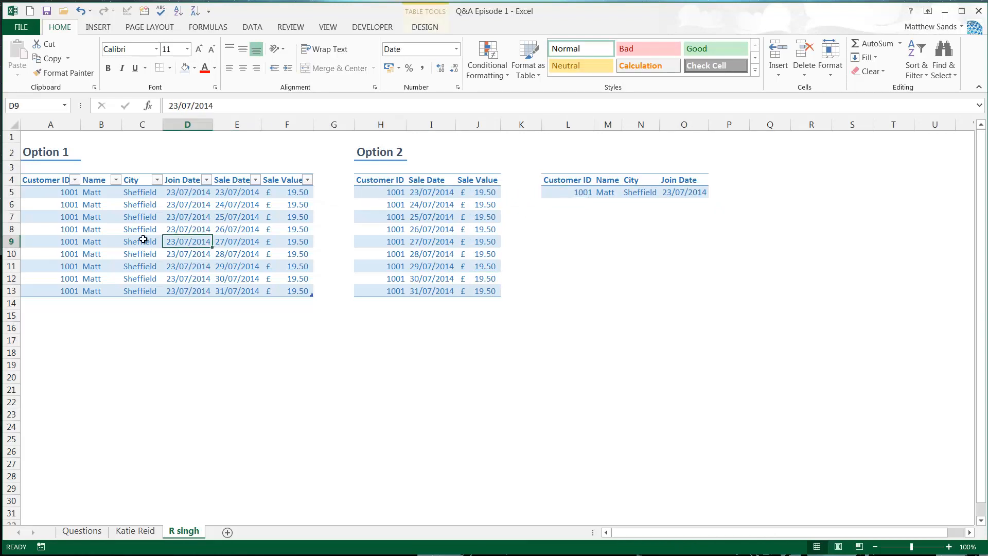
pyautogui.click(126, 241)
pyautogui.click(104, 237)
pyautogui.click(95, 227)
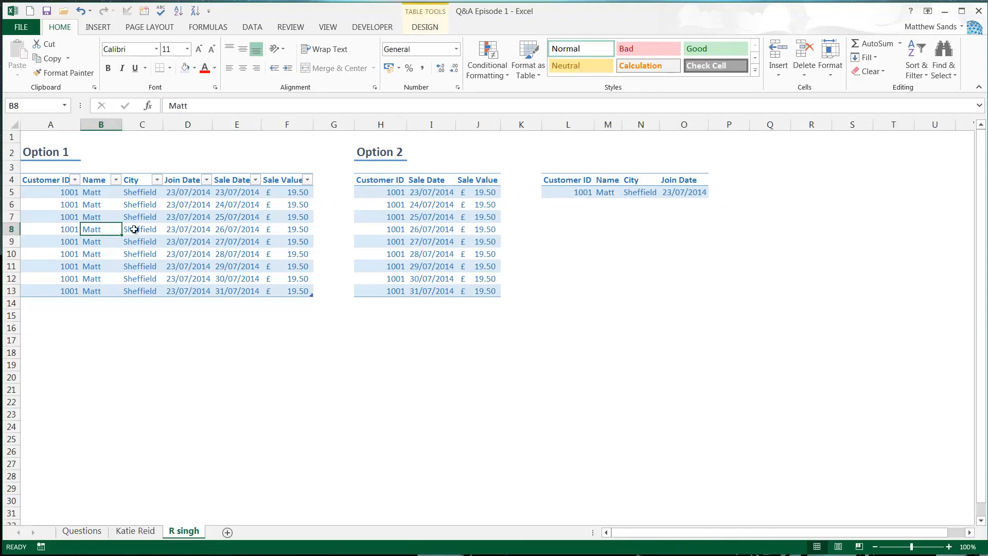
# Step: Compare the cell counts of the Option 1 table in A4:F13 and the Option 2 block in H4:O13
pyautogui.moveTo(287, 289); pyautogui.dragTo(40, 171)
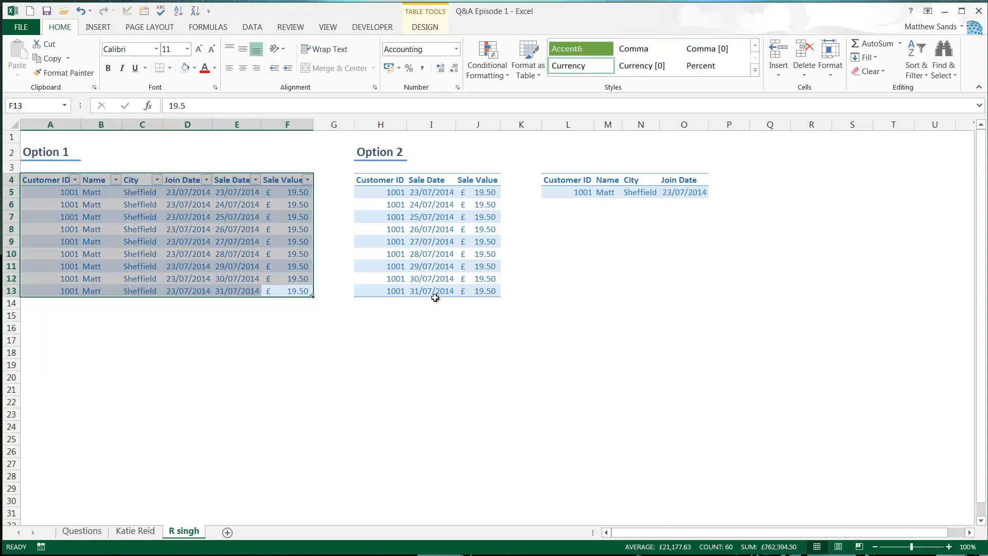
pyautogui.moveTo(394, 290); pyautogui.dragTo(698, 181)
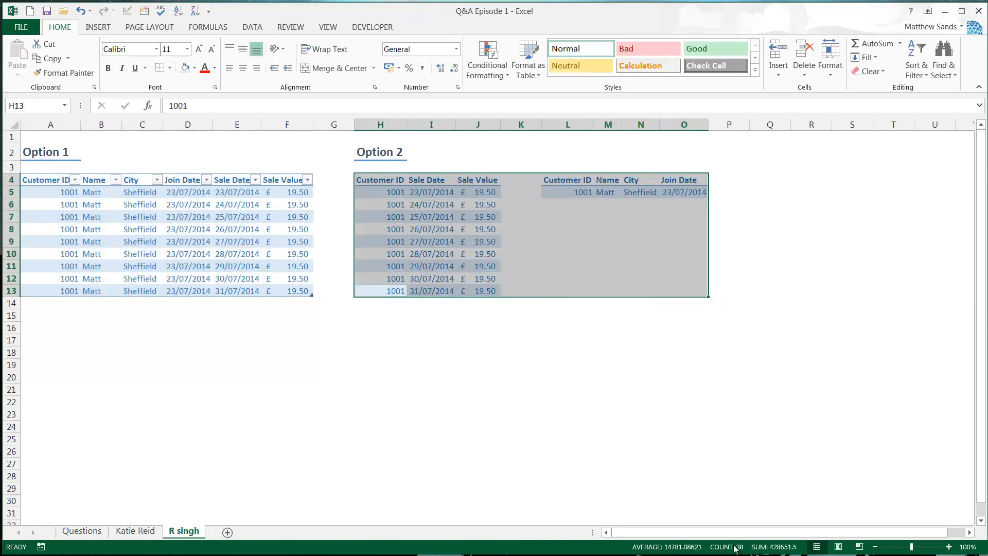
pyautogui.click(266, 301)
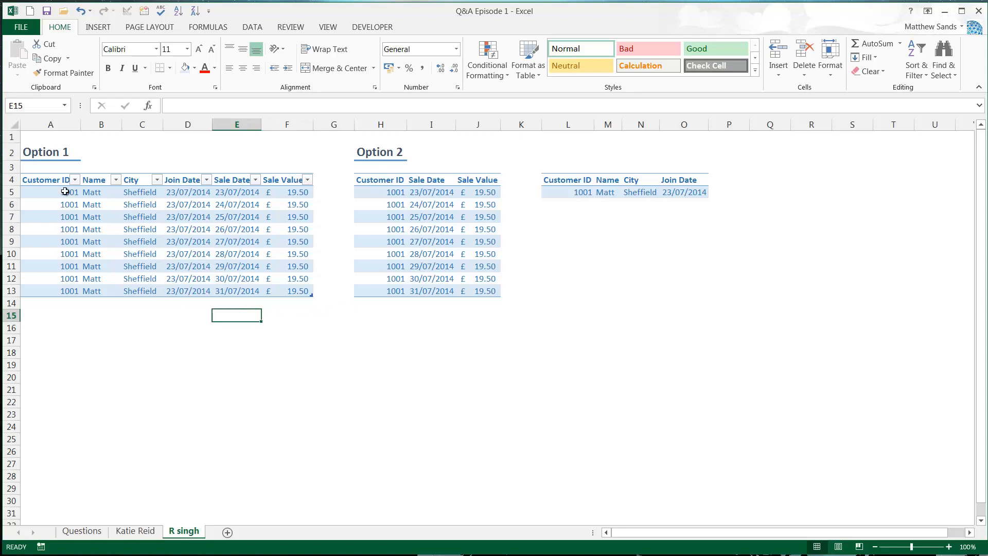
# Step: Compare Option 1's repeated Name, City and Join Date entries in B6:D13 with Option 2's single customer record in row 5
pyautogui.moveTo(86, 204); pyautogui.dragTo(199, 291)
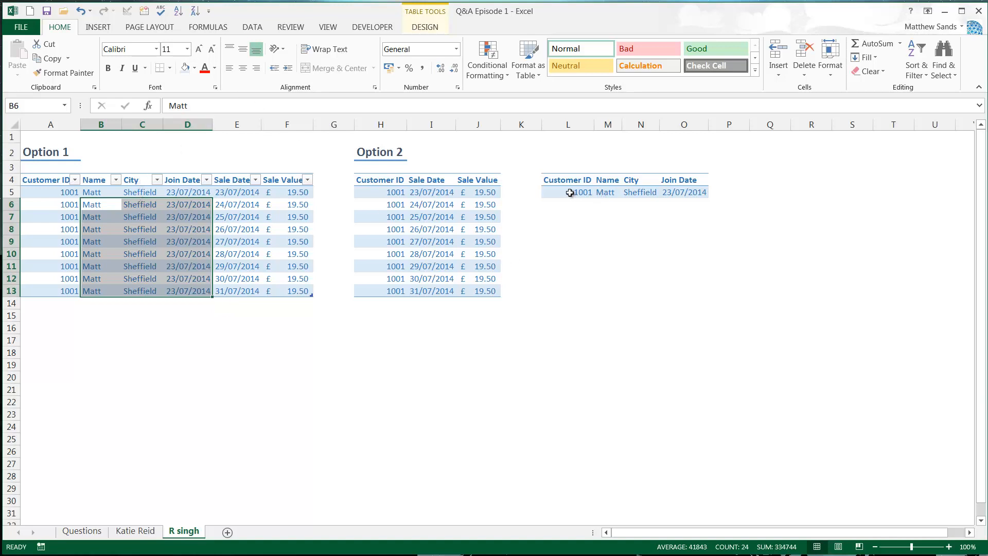
pyautogui.moveTo(570, 192); pyautogui.dragTo(673, 191)
pyautogui.click(104, 220)
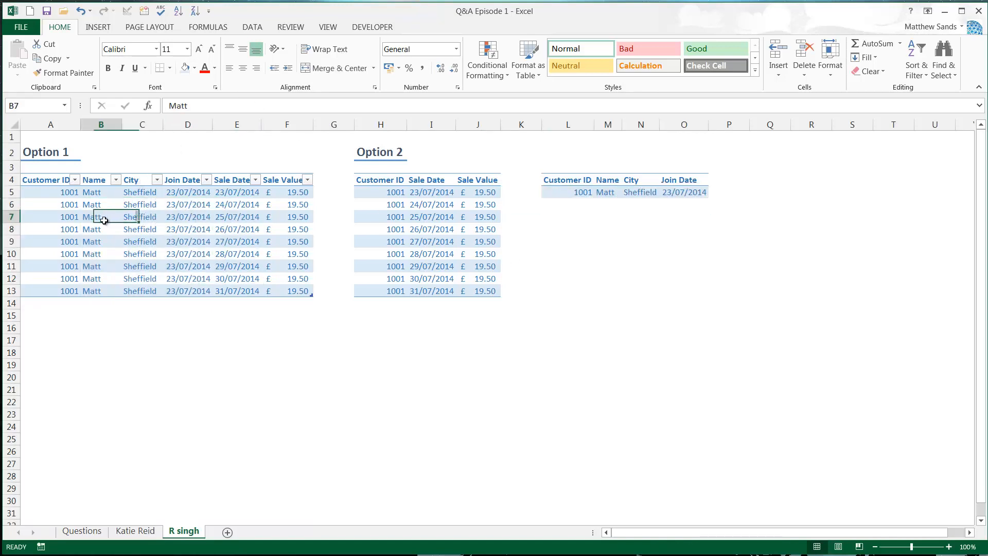
pyautogui.click(146, 213)
pyautogui.click(106, 218)
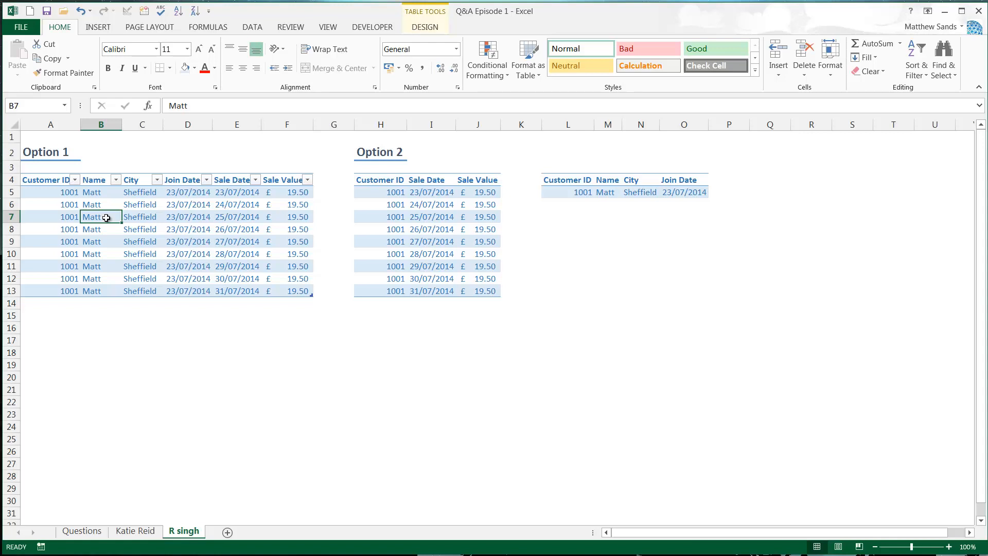
# Step: Examine Option 2's sale dates in I6 and I7 against the full Option 1 table in A4:F13
pyautogui.click(434, 201)
pyautogui.click(441, 214)
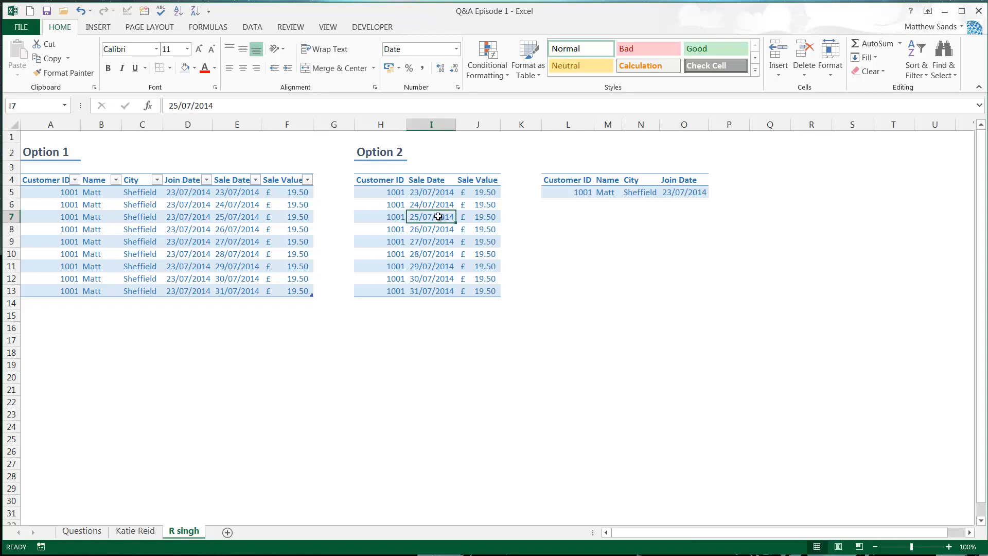
pyautogui.click(433, 202)
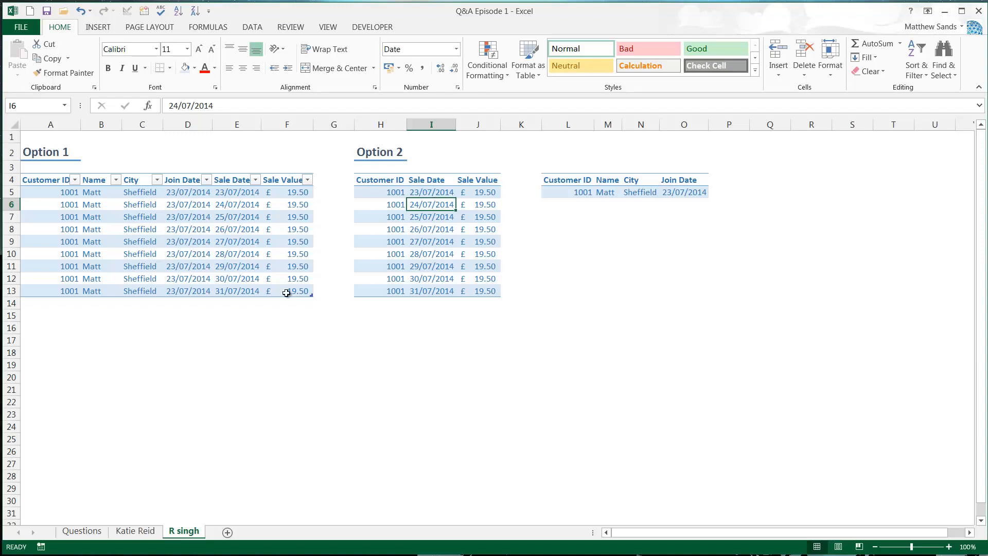
pyautogui.moveTo(287, 292); pyautogui.dragTo(66, 181)
pyautogui.click(66, 180)
pyautogui.click(95, 204)
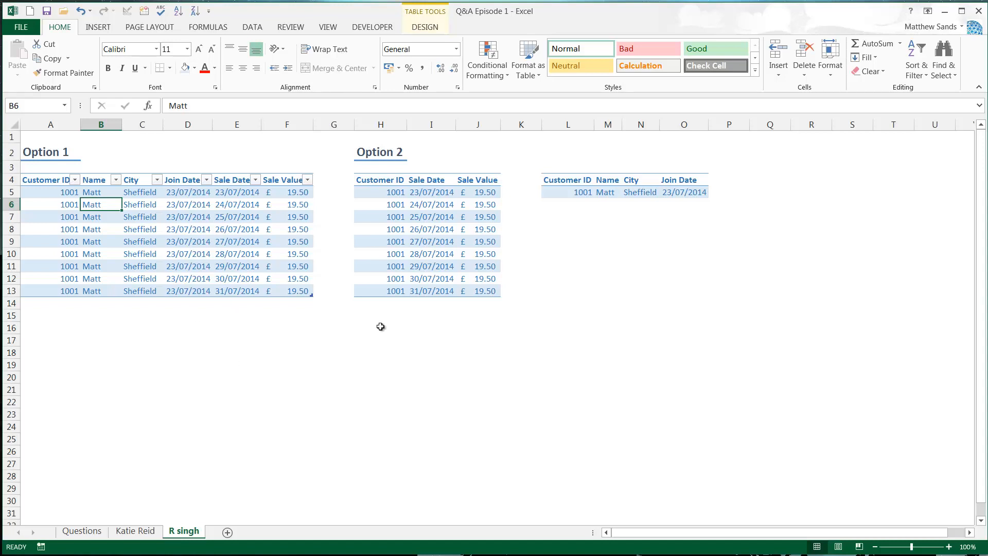
# Step: Review the extent of Option 2 in H4:O13, Option 1 in A4:F13, and both layouts together in A4:O13
pyautogui.click(673, 286)
pyautogui.moveTo(673, 286); pyautogui.dragTo(359, 176)
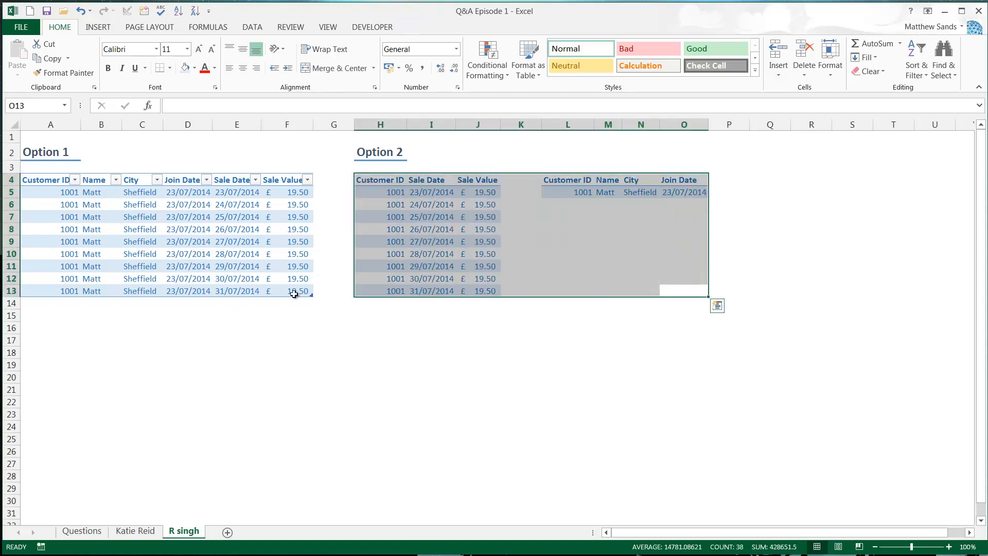
pyautogui.moveTo(294, 294); pyautogui.dragTo(49, 179)
pyautogui.click(427, 237)
pyautogui.click(180, 226)
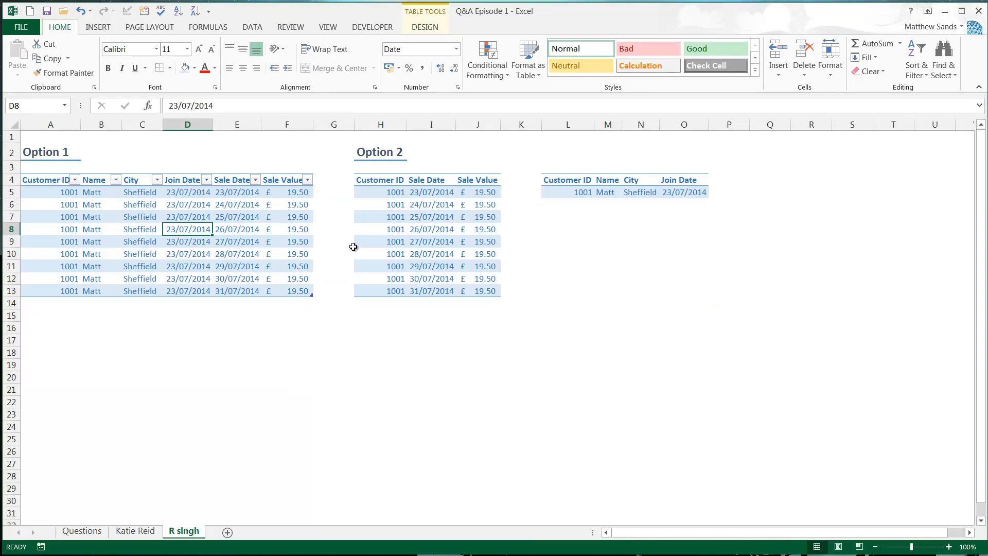
pyautogui.moveTo(671, 291); pyautogui.dragTo(38, 179)
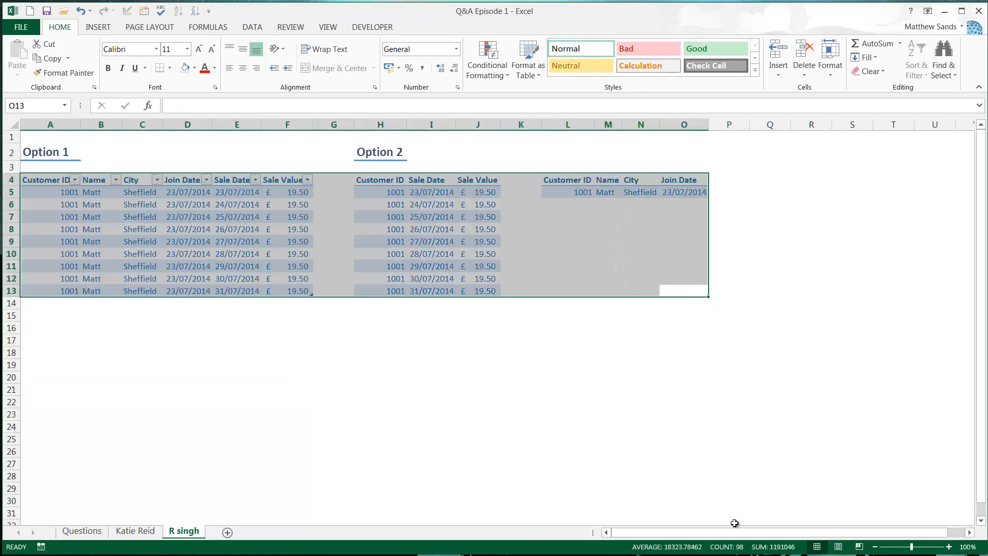
pyautogui.click(453, 338)
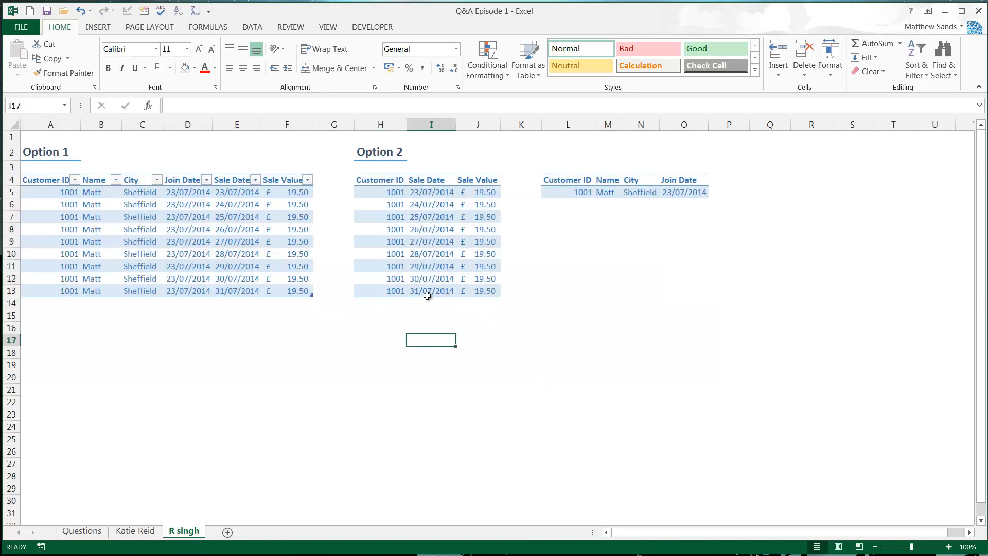
# Step: Look over Option 2's sales and customer tables together in H4:O13, finishing on the blank cell G14
pyautogui.moveTo(428, 295); pyautogui.dragTo(555, 229)
pyautogui.moveTo(394, 289); pyautogui.dragTo(690, 179)
pyautogui.click(432, 304)
pyautogui.click(320, 305)
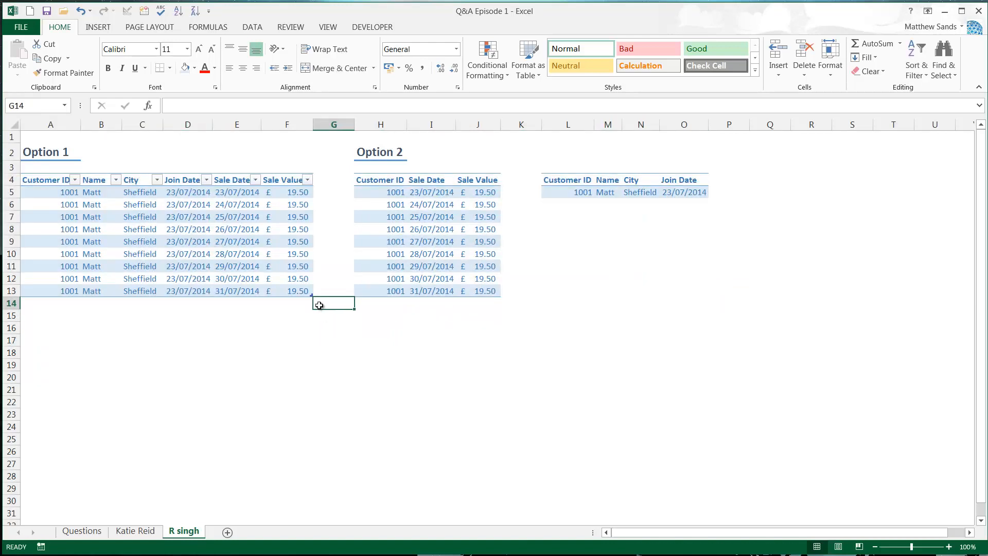